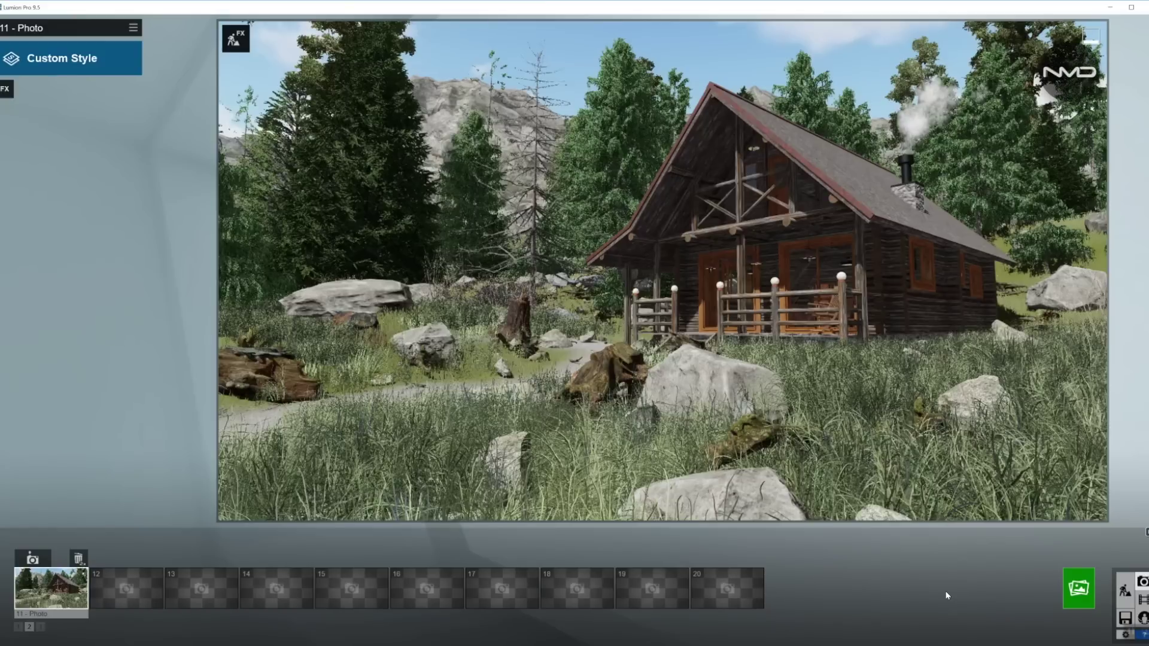
Render the current cabin shot at Desktop 1920x1080, saving over Cabin_11.
mouse_move(812, 501)
left_click(1079, 590)
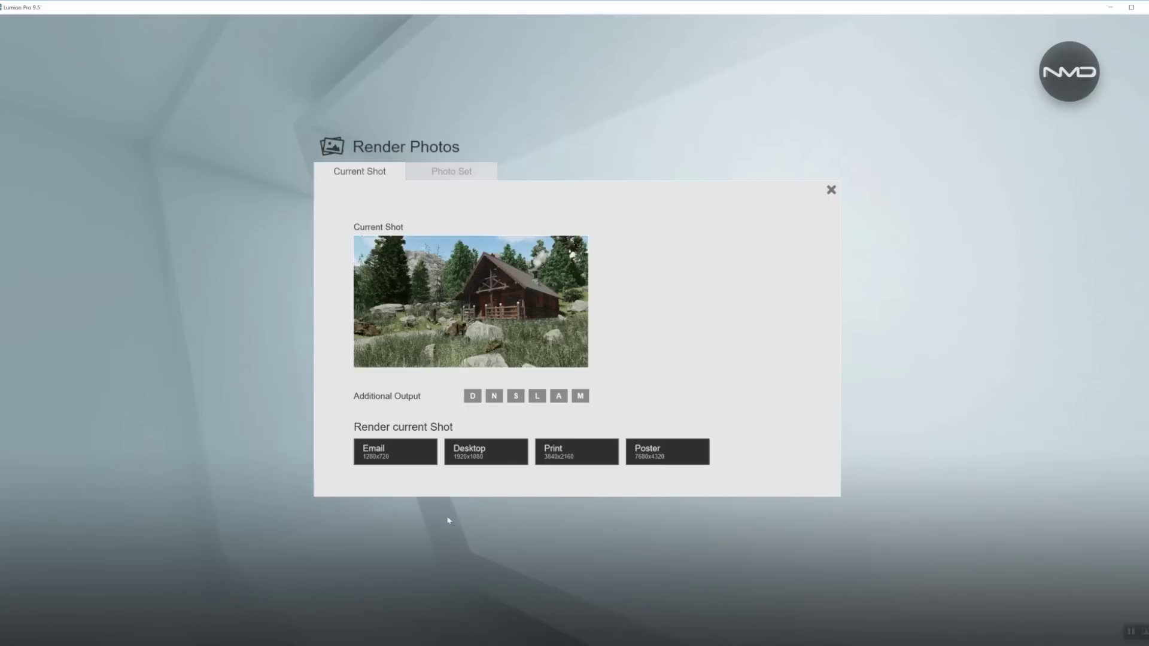
left_click(515, 450)
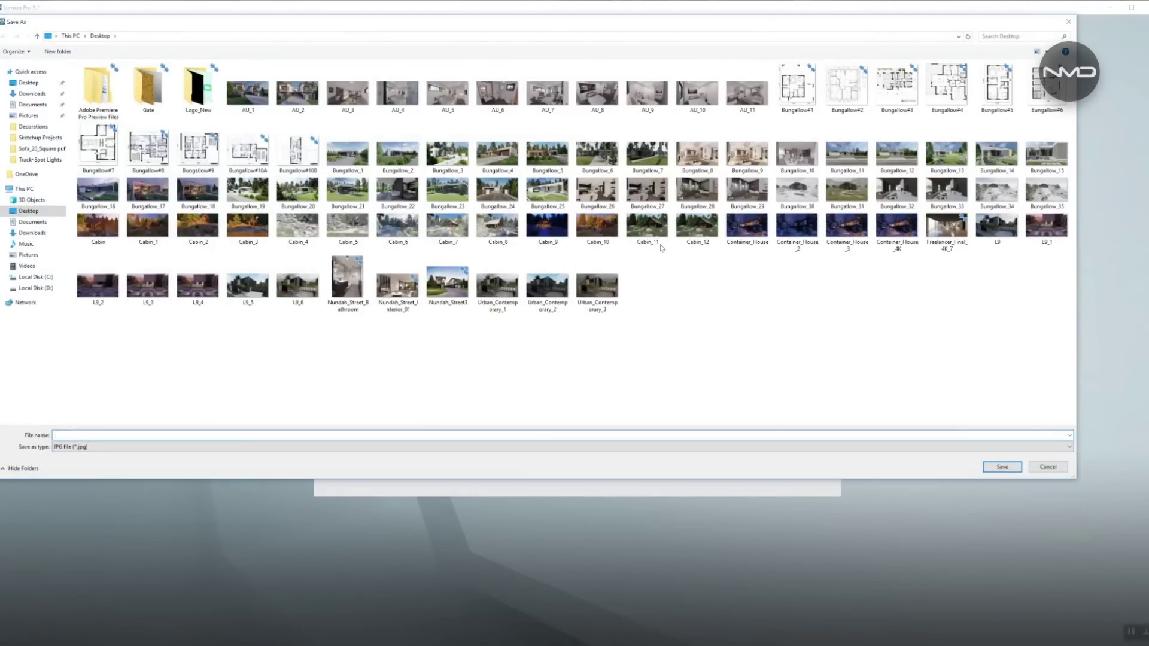
left_click(647, 229)
double_click(646, 229)
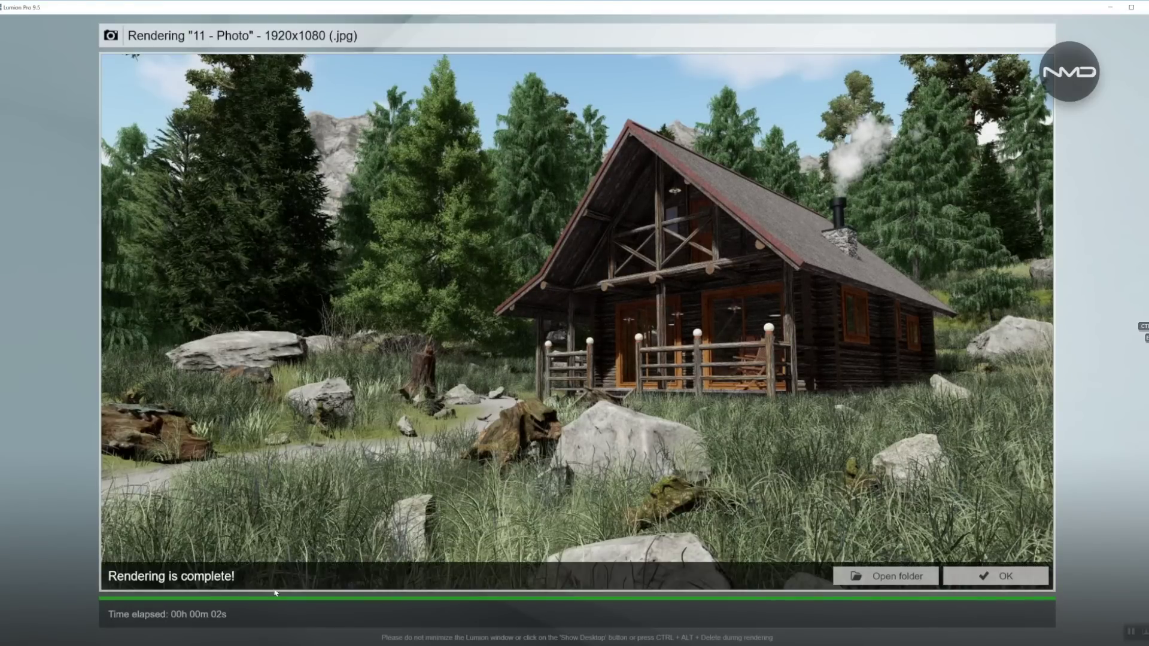
left_click(957, 582)
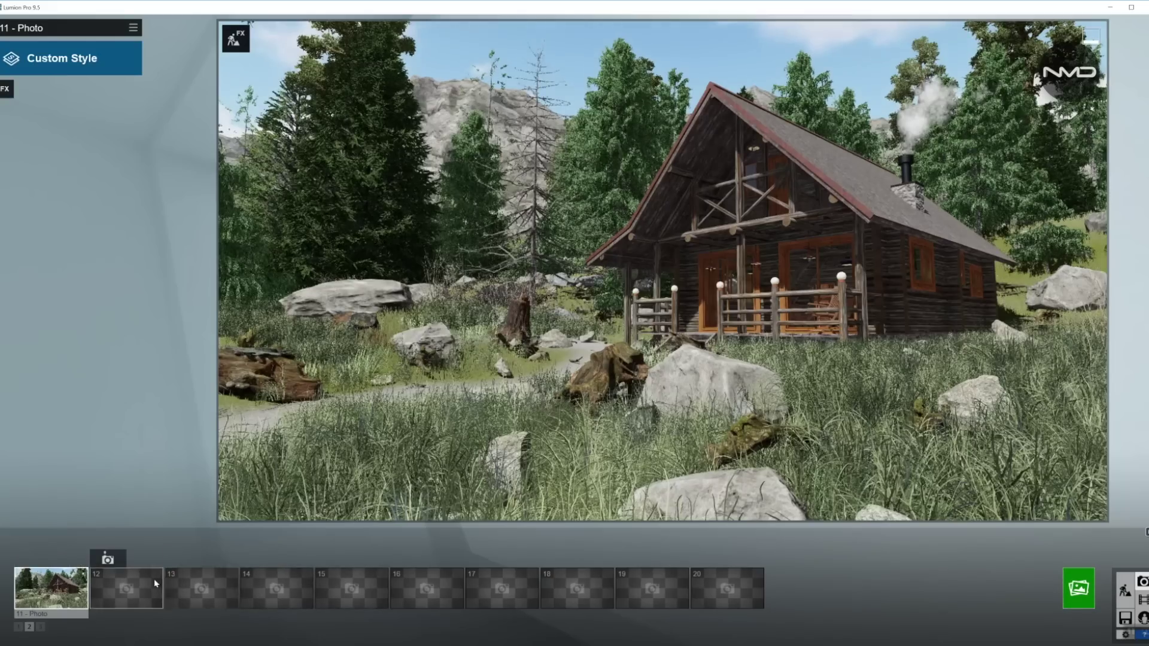
Store the camera view as photo 12 and apply the Realistic style.
left_click(108, 560)
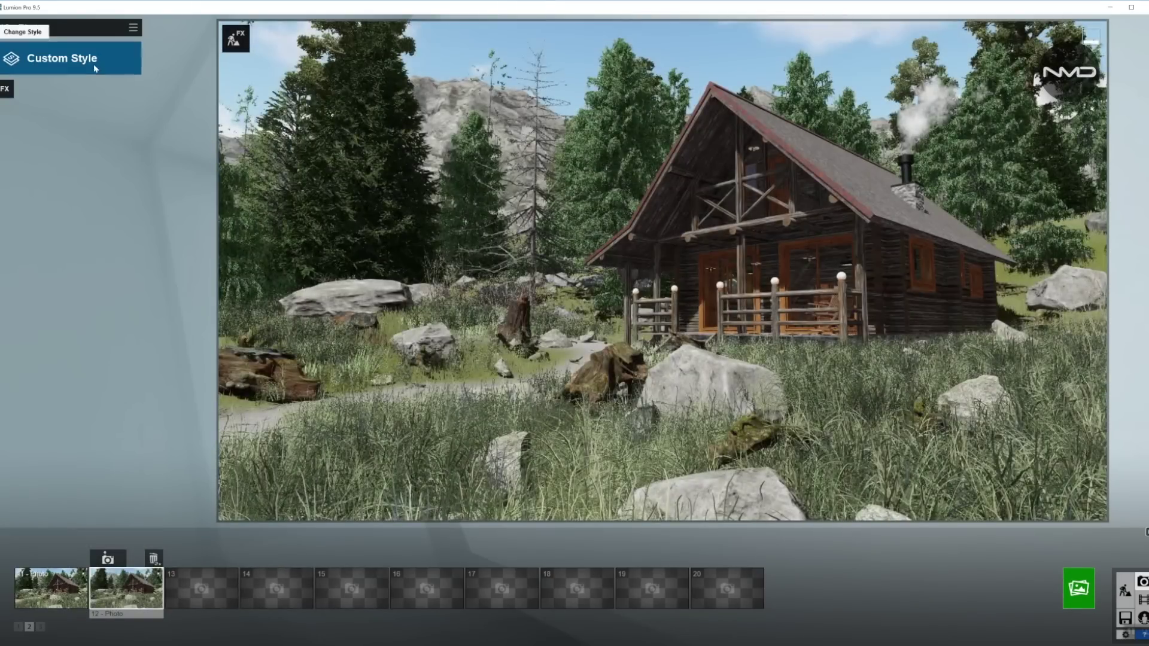
left_click(94, 60)
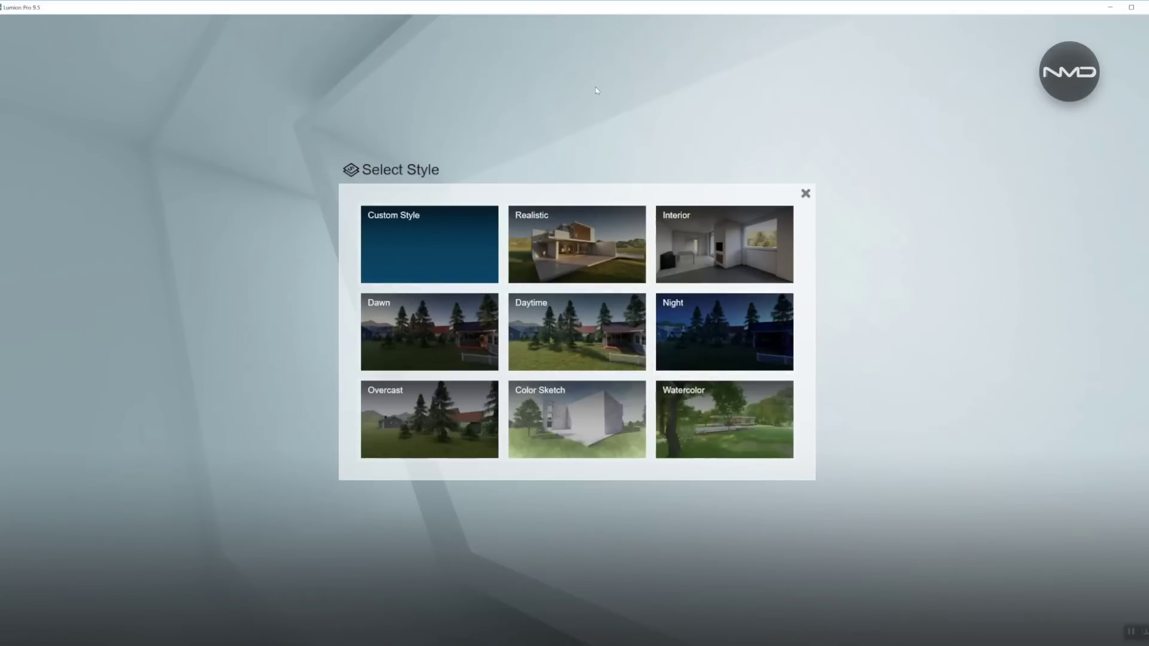
left_click(583, 234)
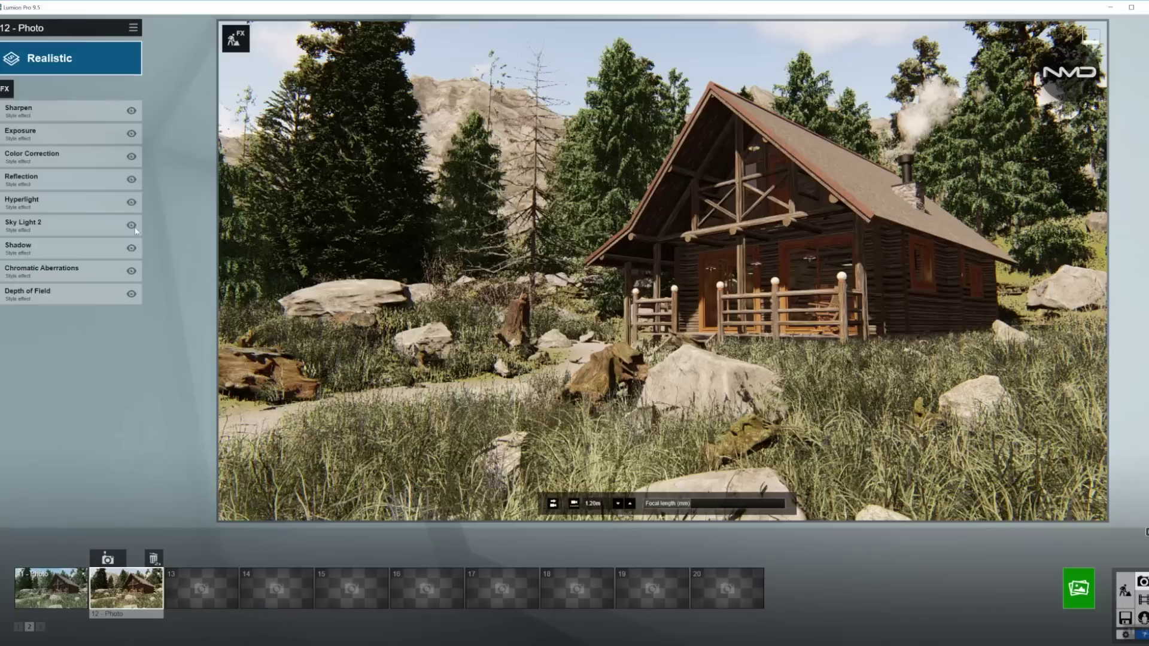
Add a Volumetric Sunlight effect to photo 12 and hide it.
left_click(6, 89)
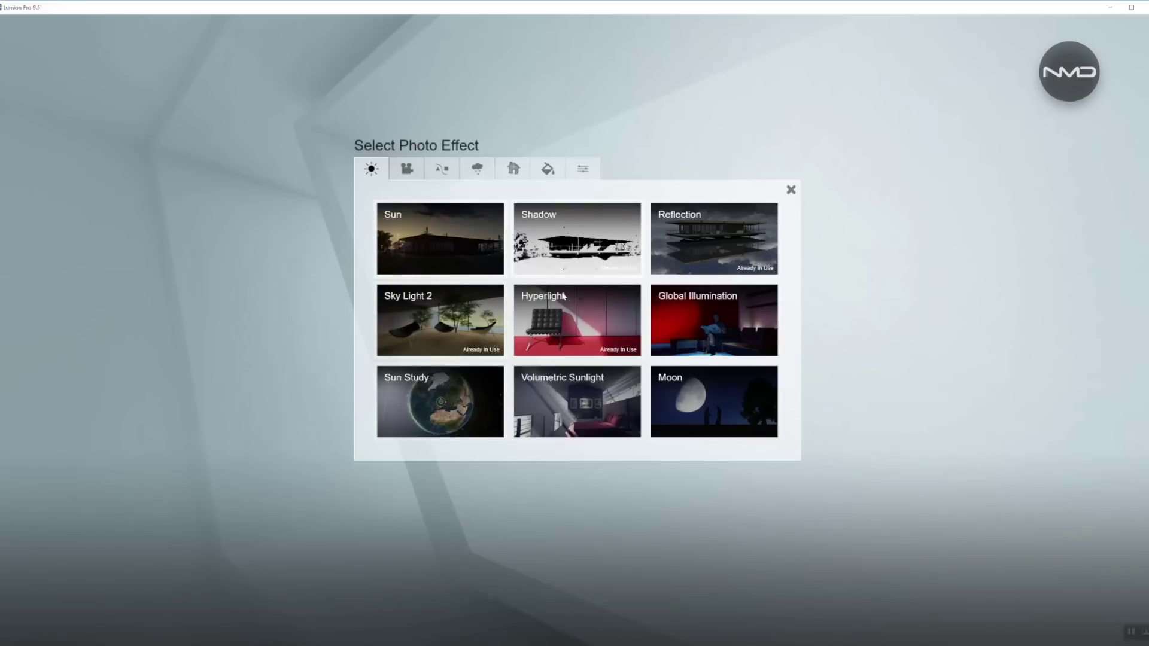
left_click(560, 400)
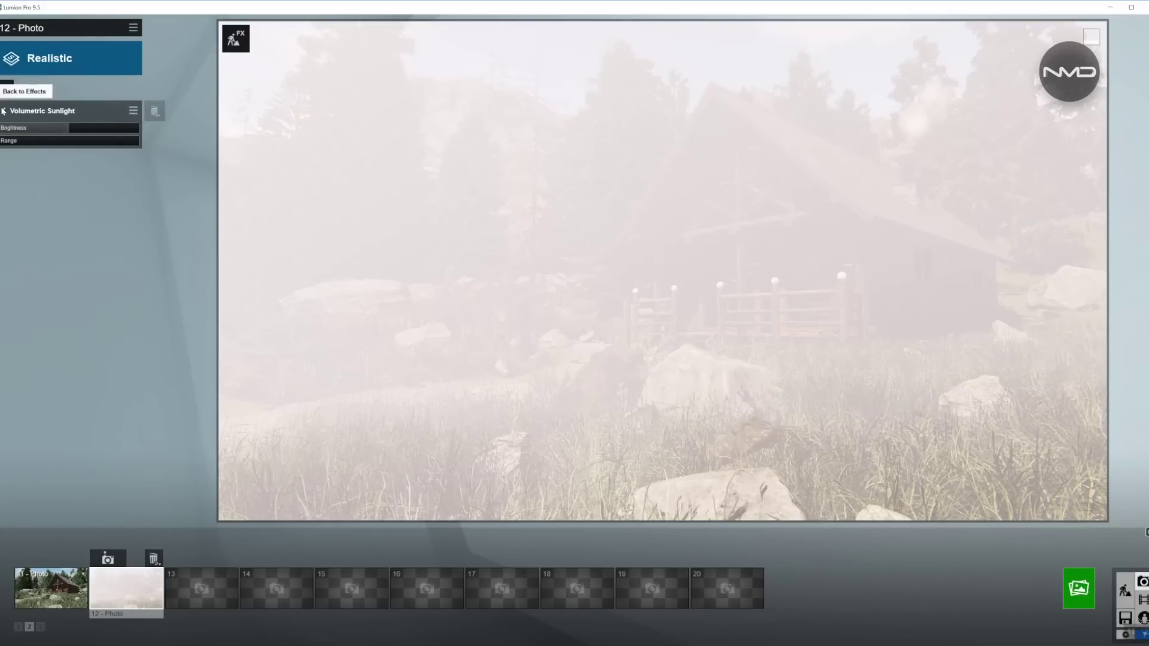
left_click(3, 111)
left_click(131, 111)
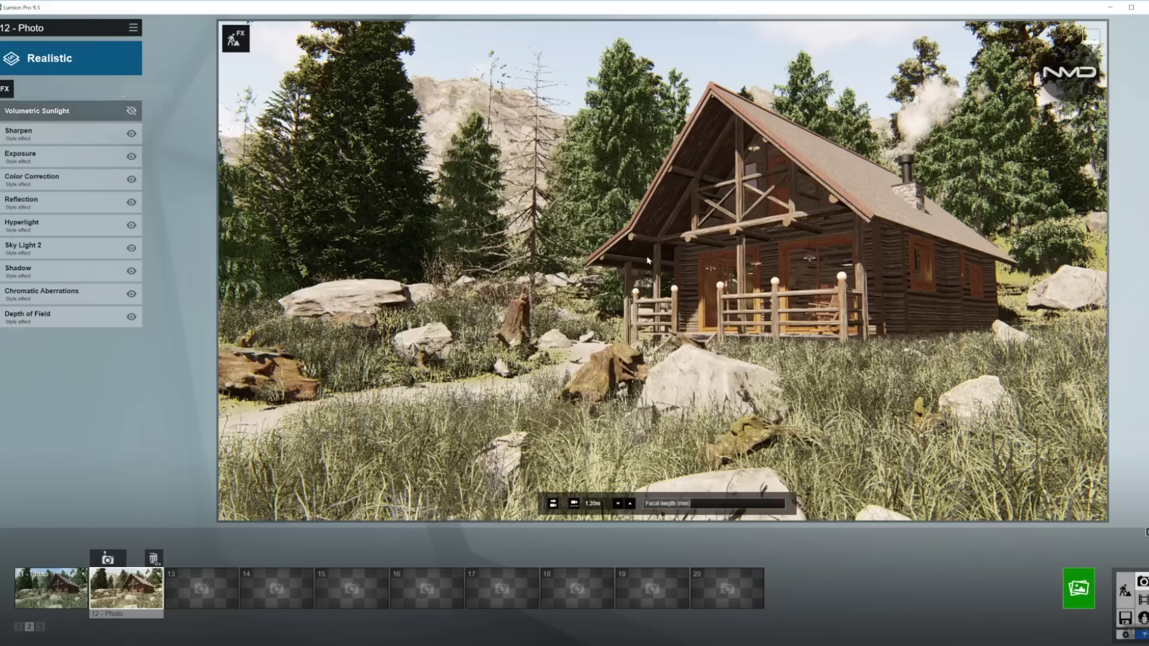
Add a Real Skies effect from the weather tab with a morning sky.
left_click(7, 90)
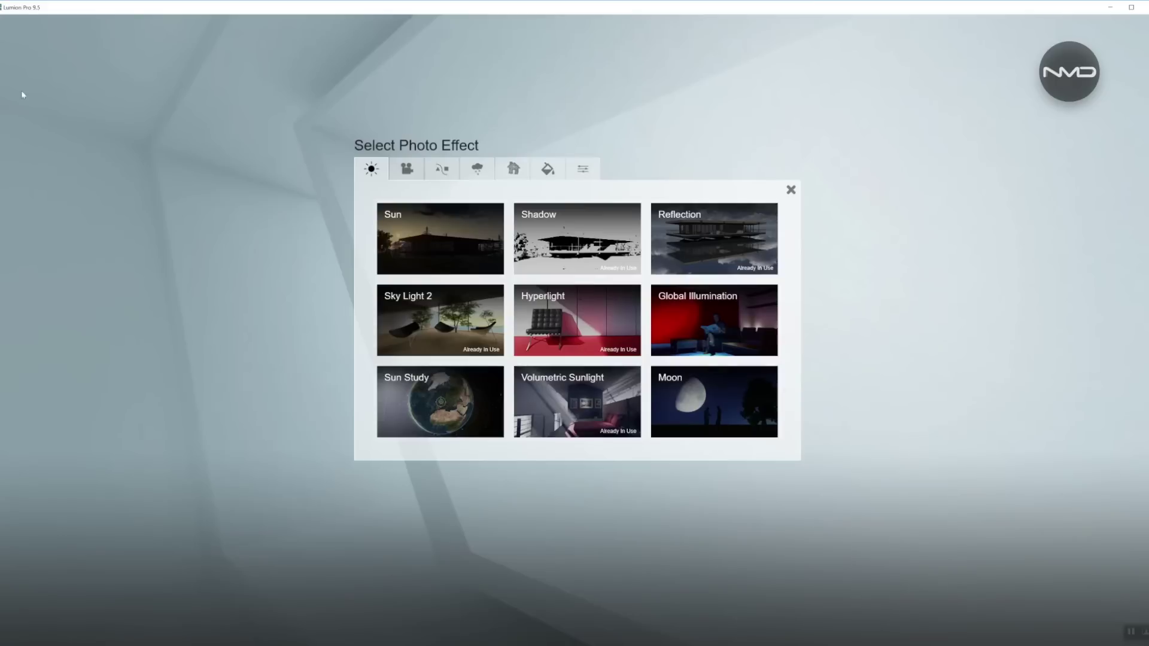
left_click(477, 169)
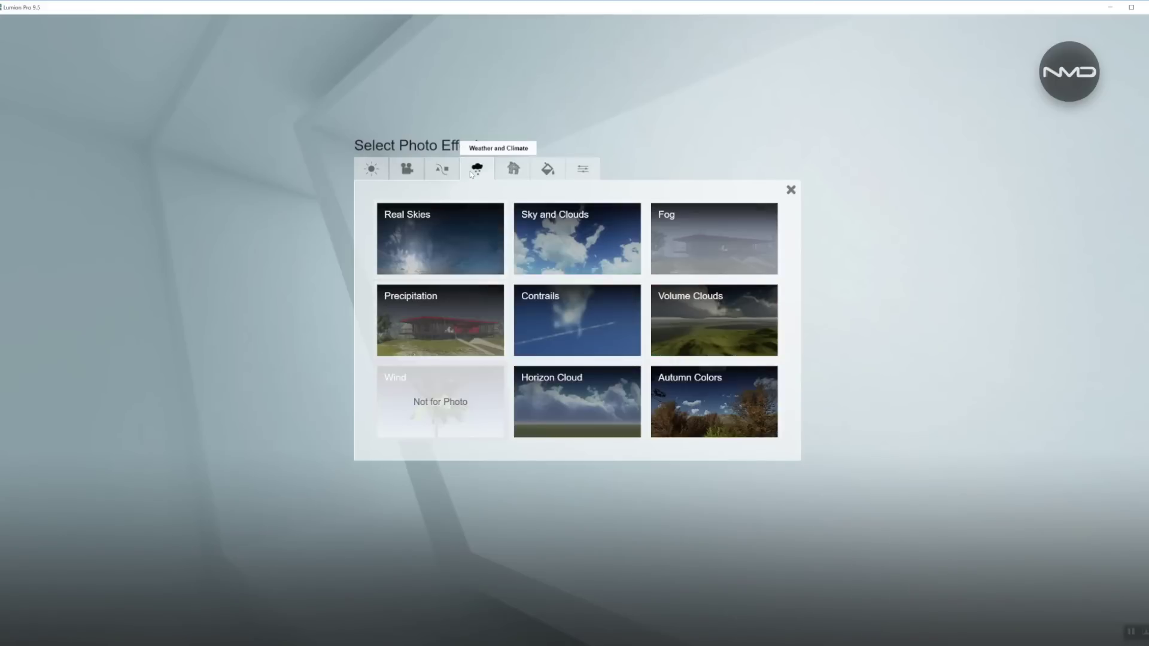
left_click(474, 243)
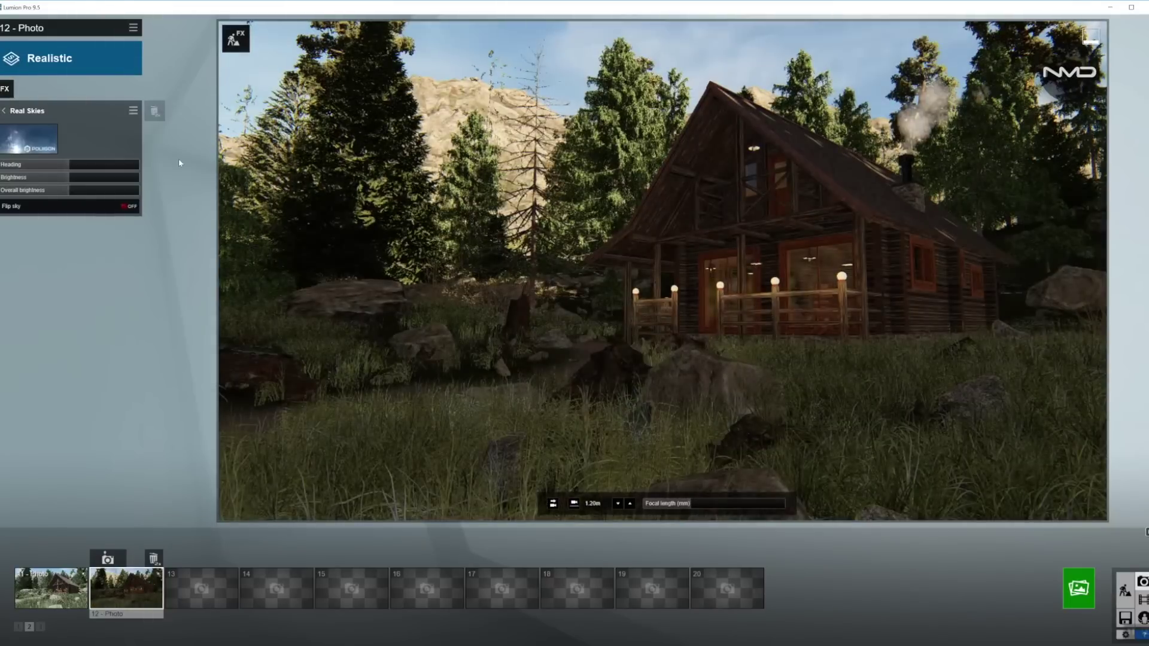
left_click(50, 145)
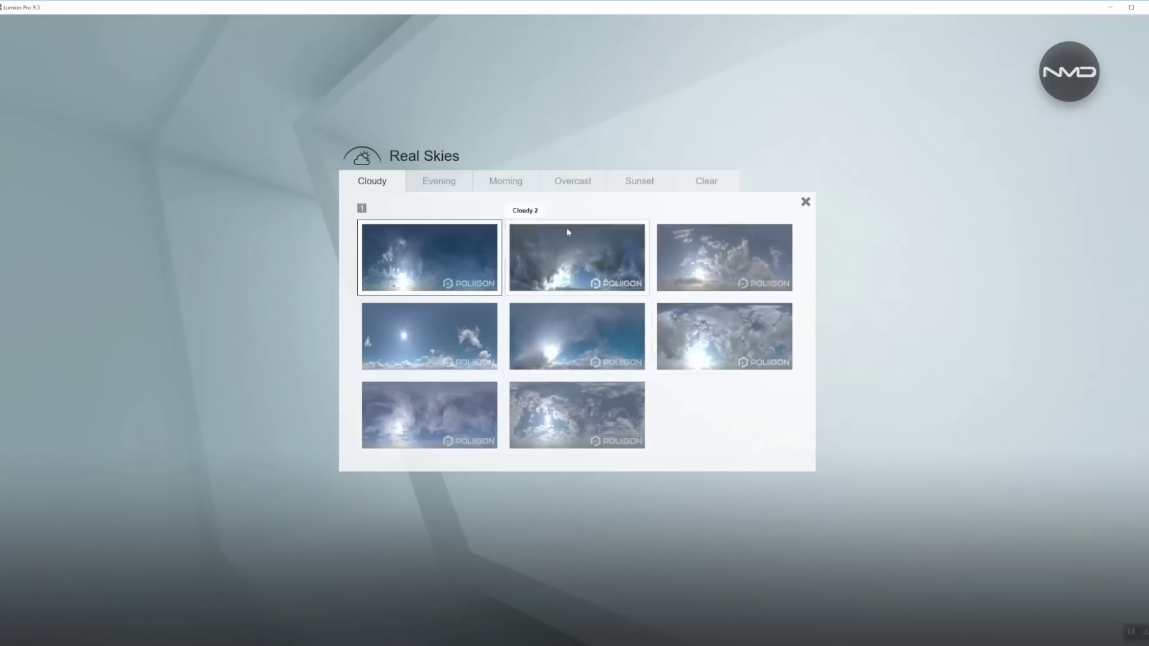
left_click(507, 181)
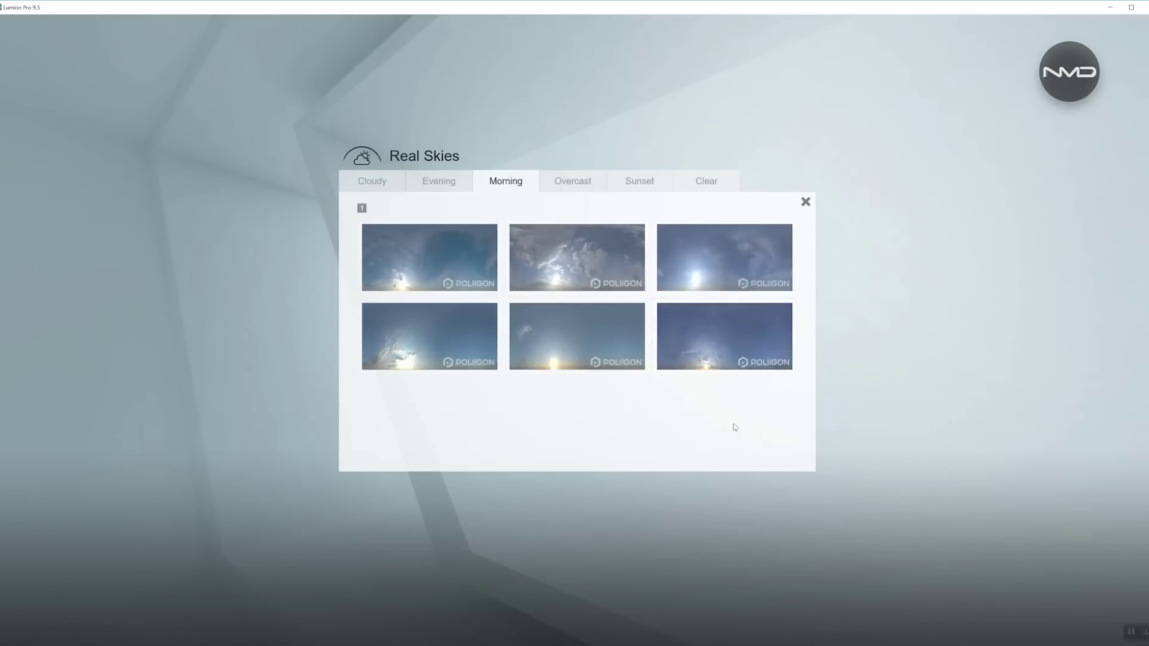
left_click(733, 326)
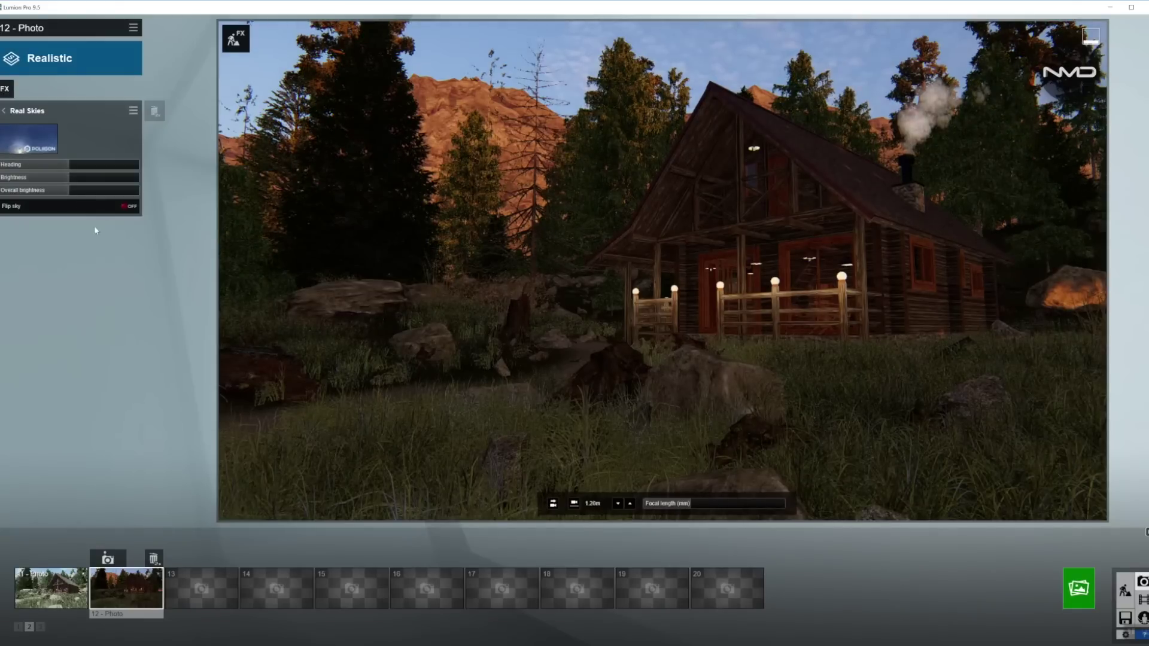
Add the Sun effect from the Light and Shadow effects.
left_click(10, 113)
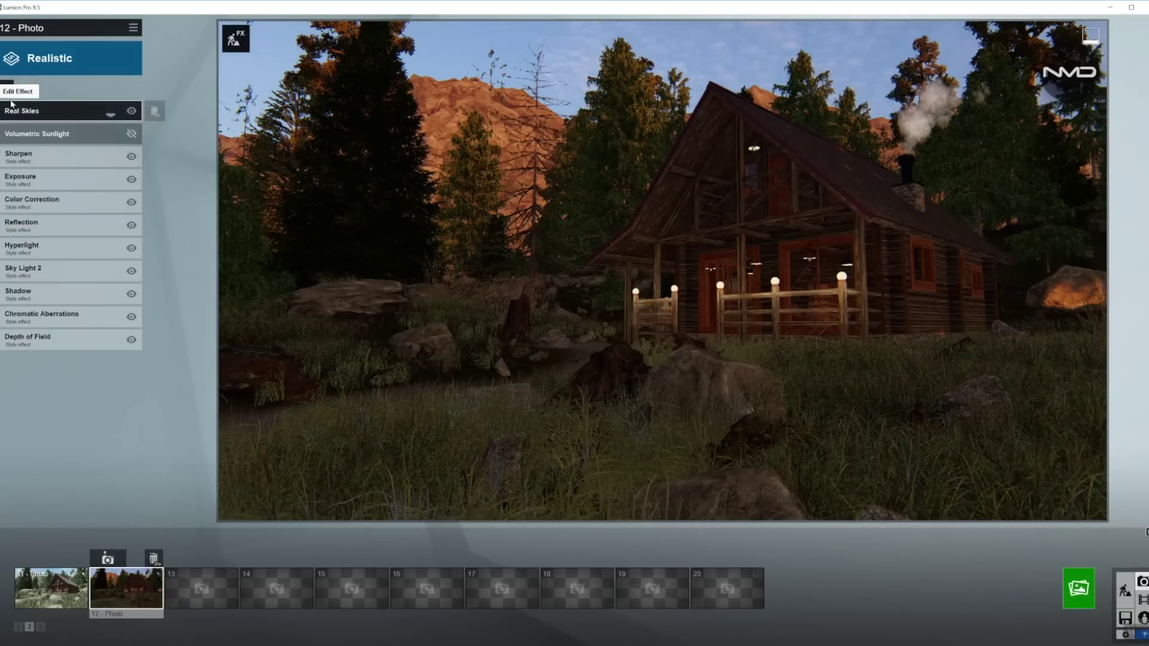
left_click(8, 90)
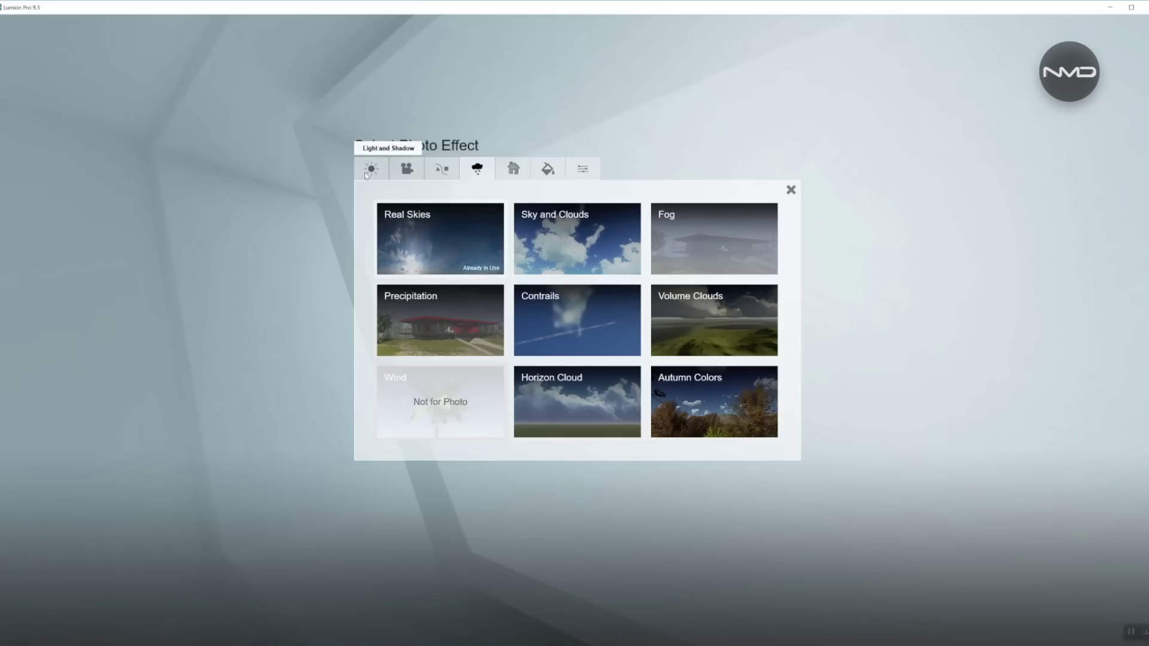
left_click(371, 169)
left_click(454, 233)
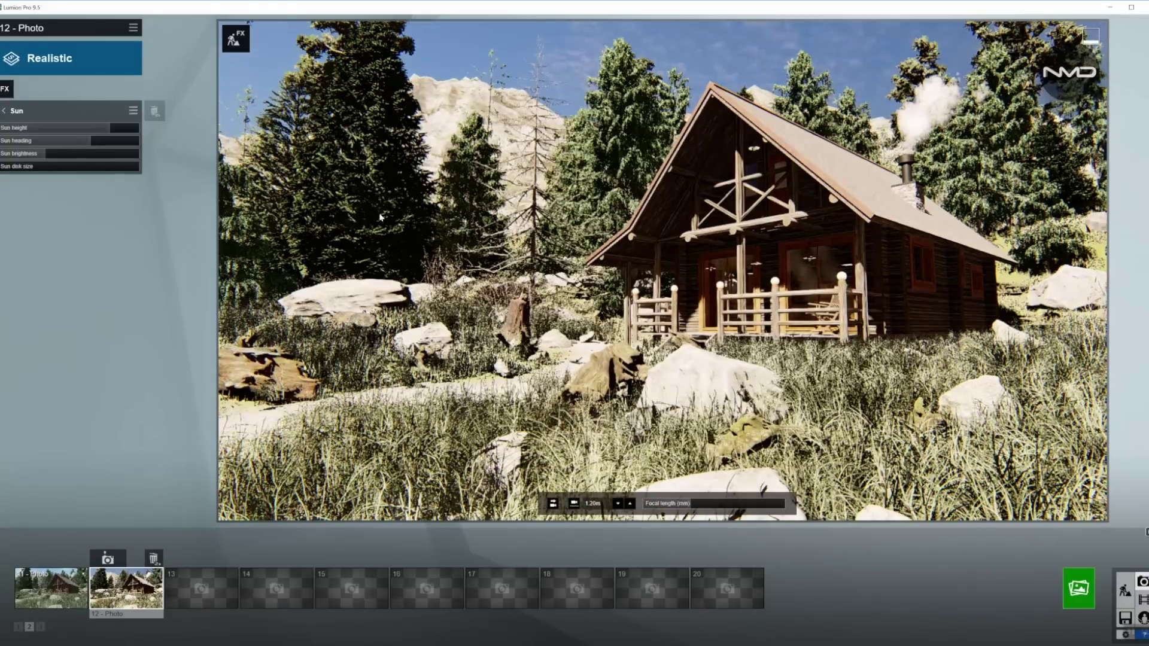
Toggle Real Skies' Flip sky on and back off, leaving the sky unflipped.
left_click(5, 113)
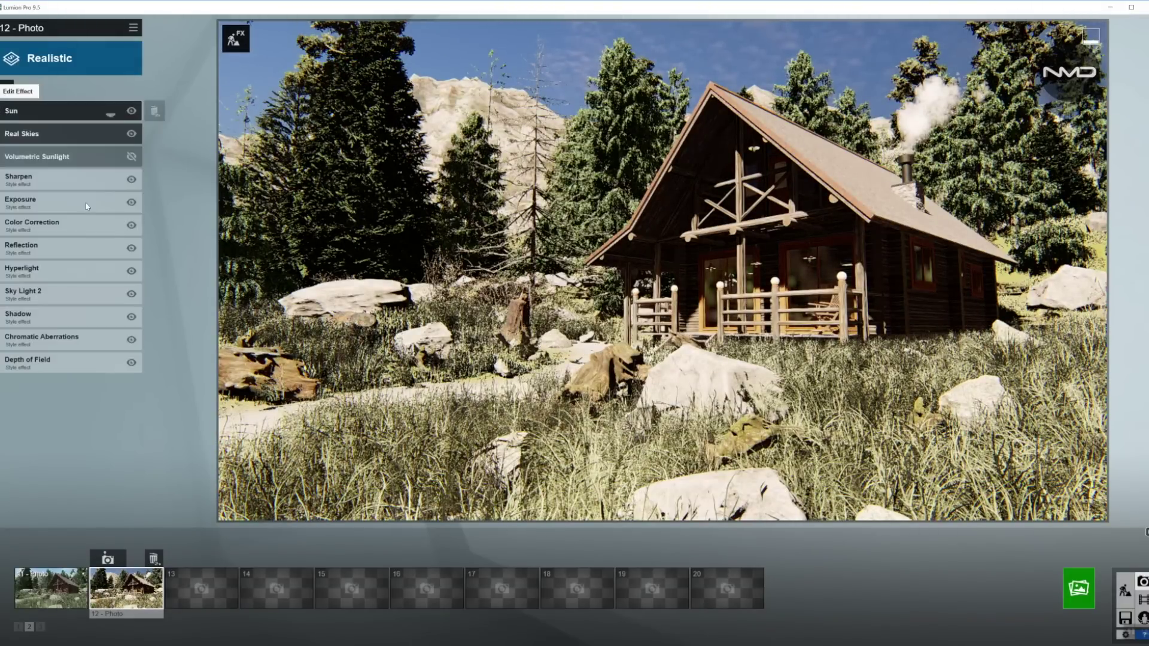
left_click(70, 137)
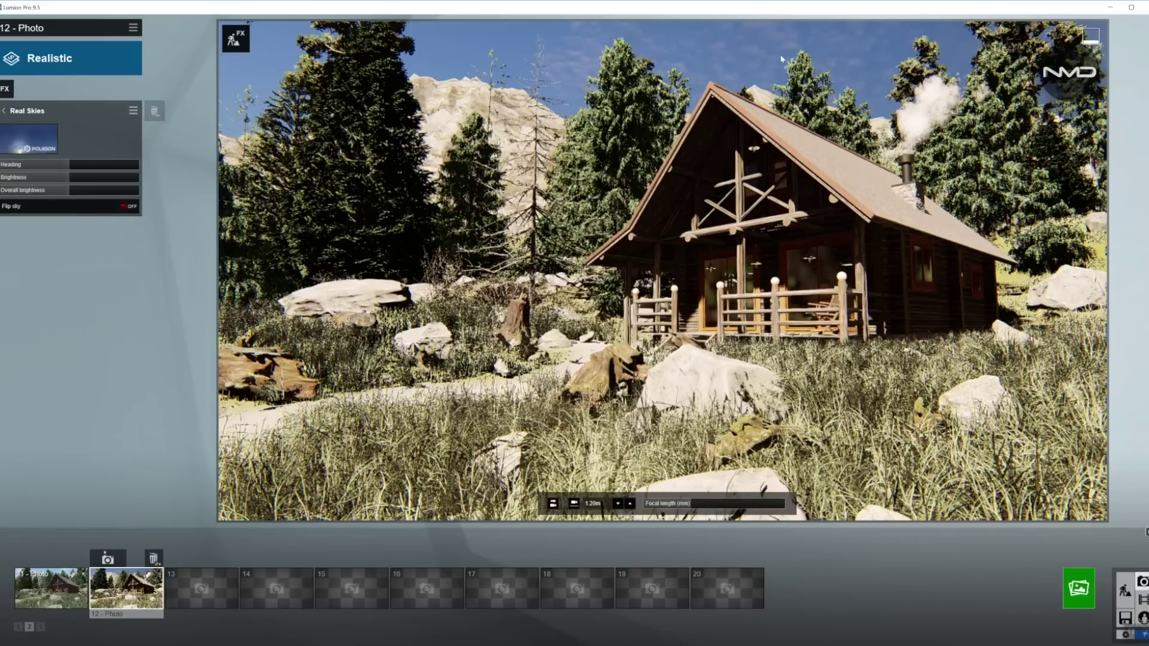
left_click(126, 206)
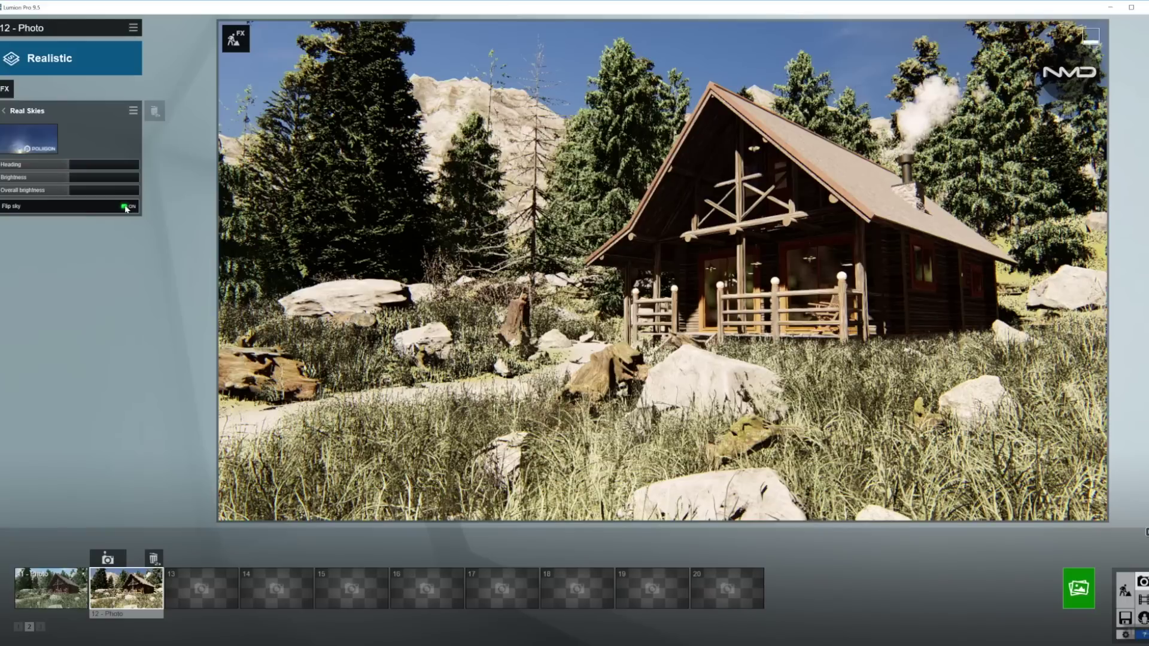
left_click(126, 206)
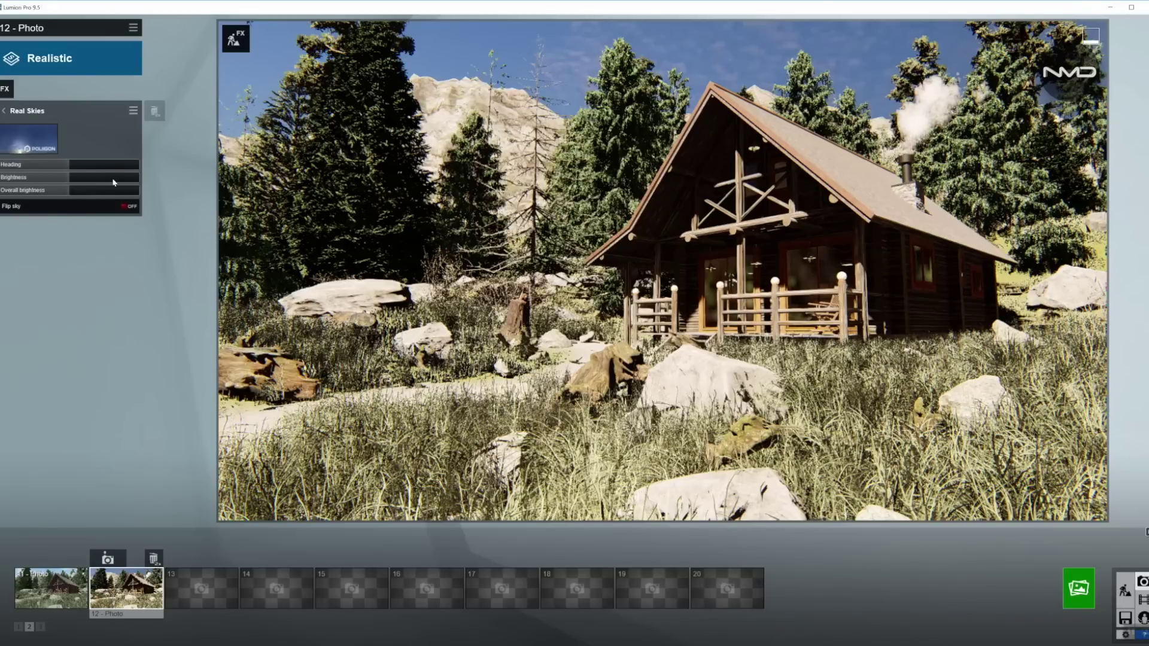
mouse_move(74, 171)
mouse_move(70, 193)
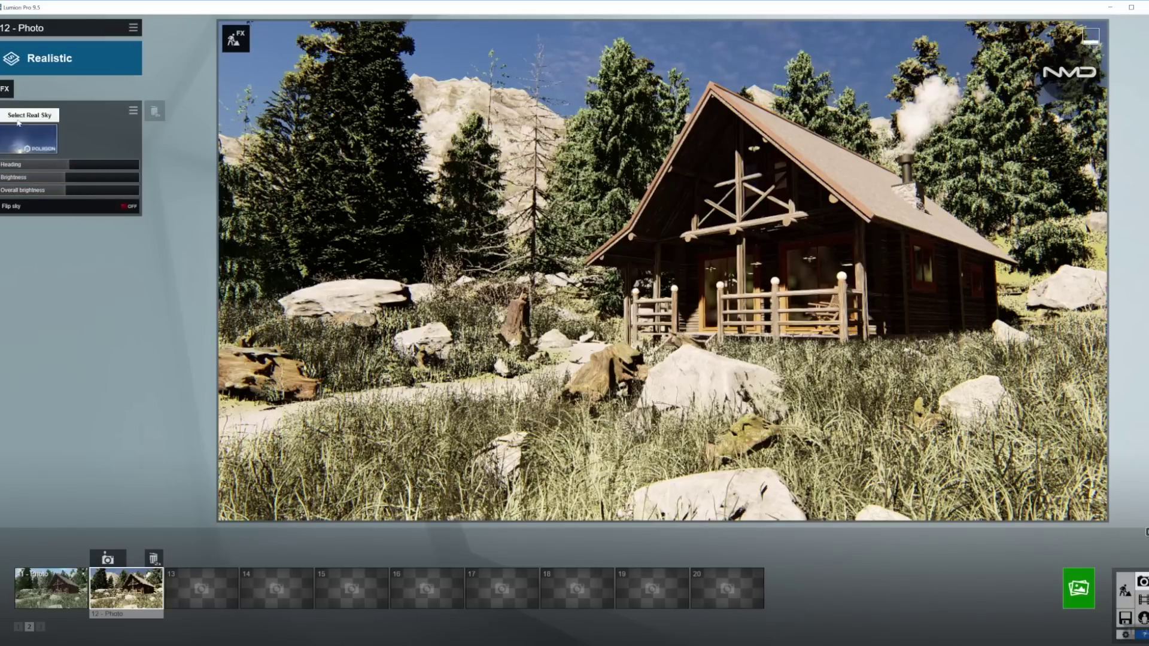
left_click(3, 111)
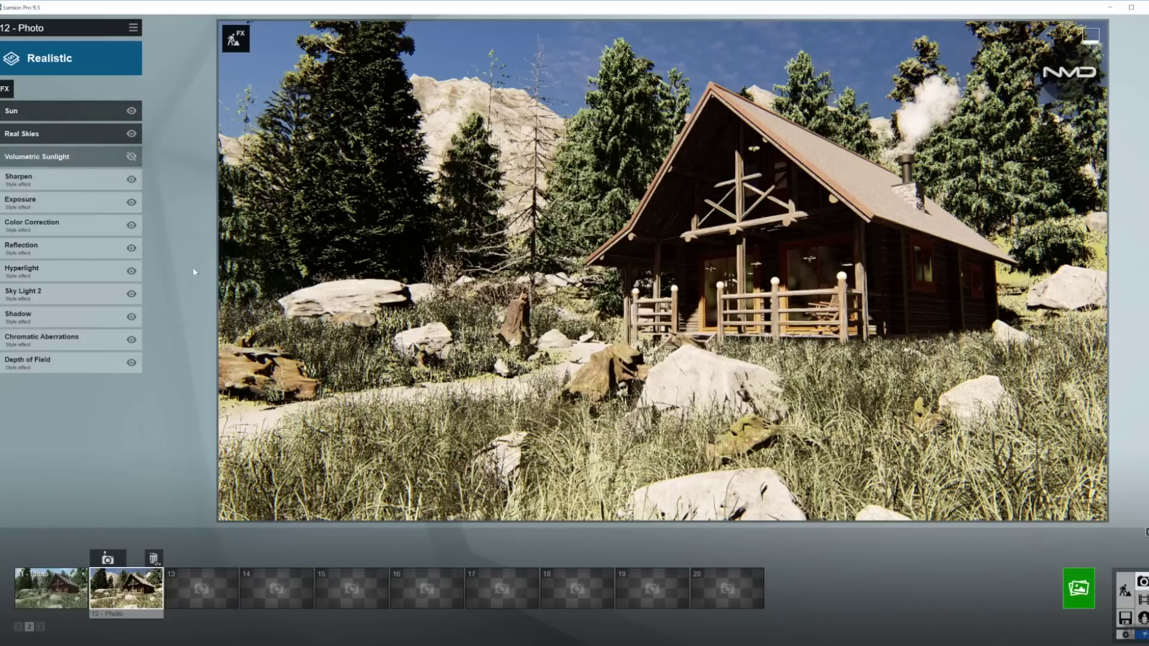
Lower the sun height, swing its heading onto the cabin front, and ease brightness to about 0.665.
left_click(62, 114)
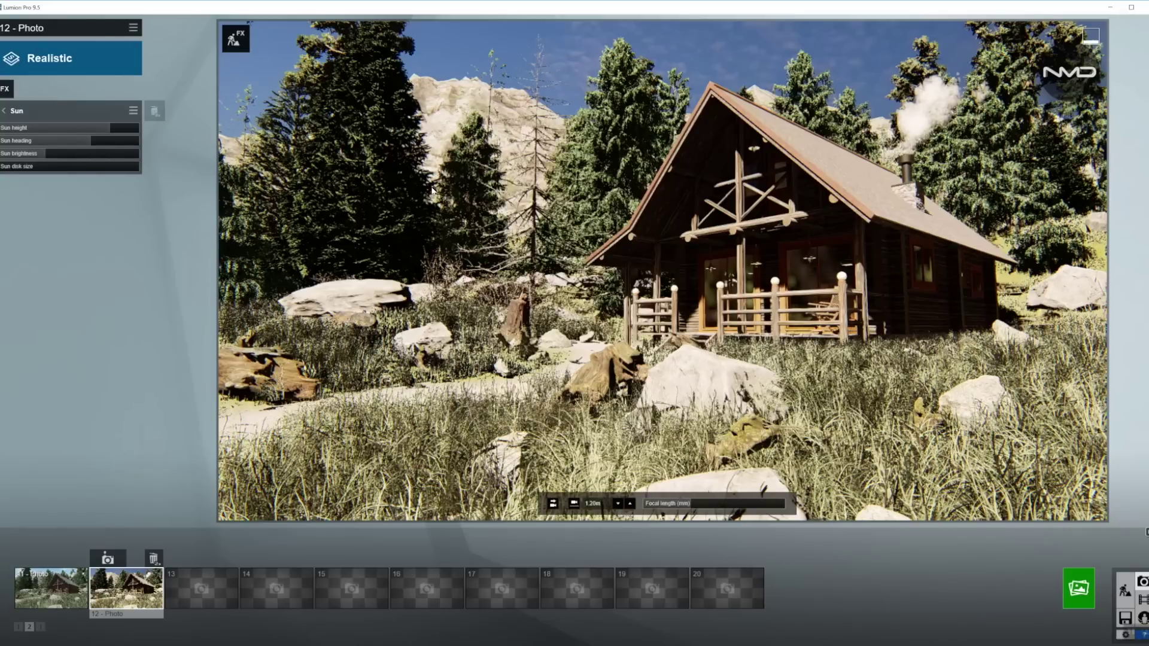
left_click_drag(108, 128, 81, 130)
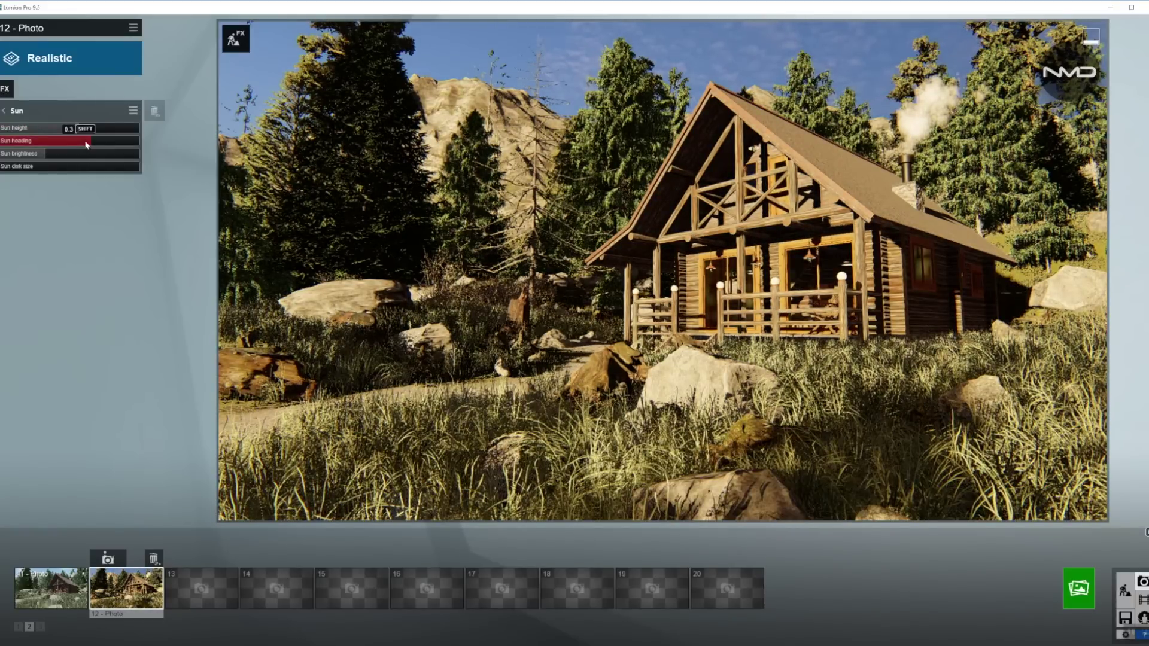
left_click_drag(83, 140, 76, 141)
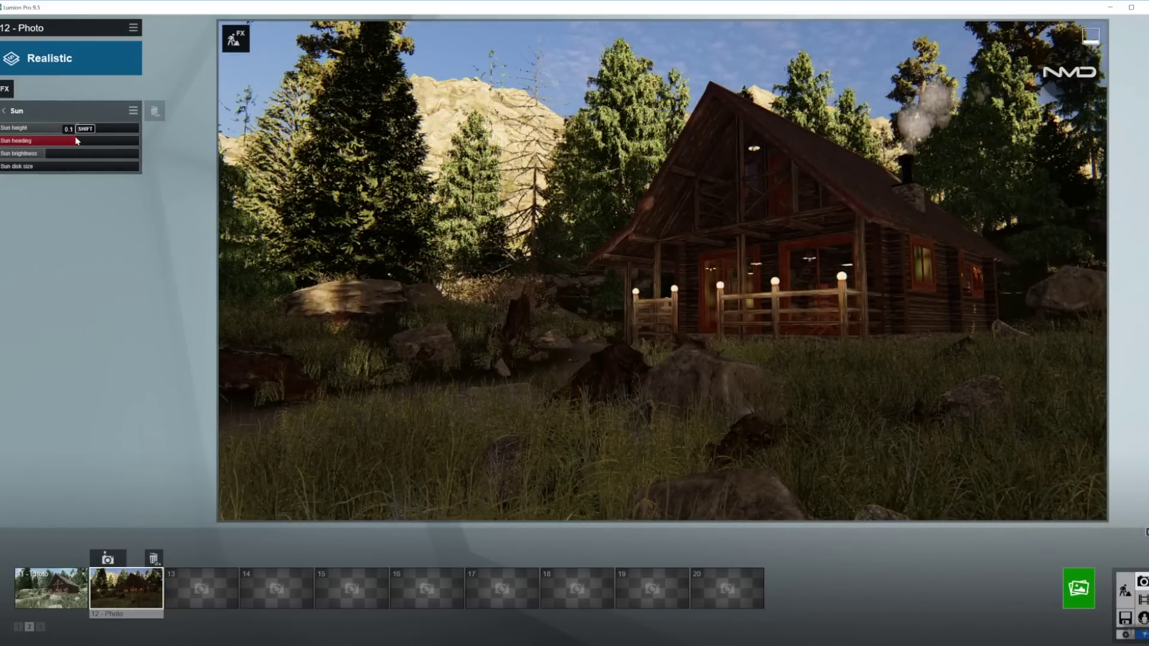
left_click_drag(76, 141, 116, 142)
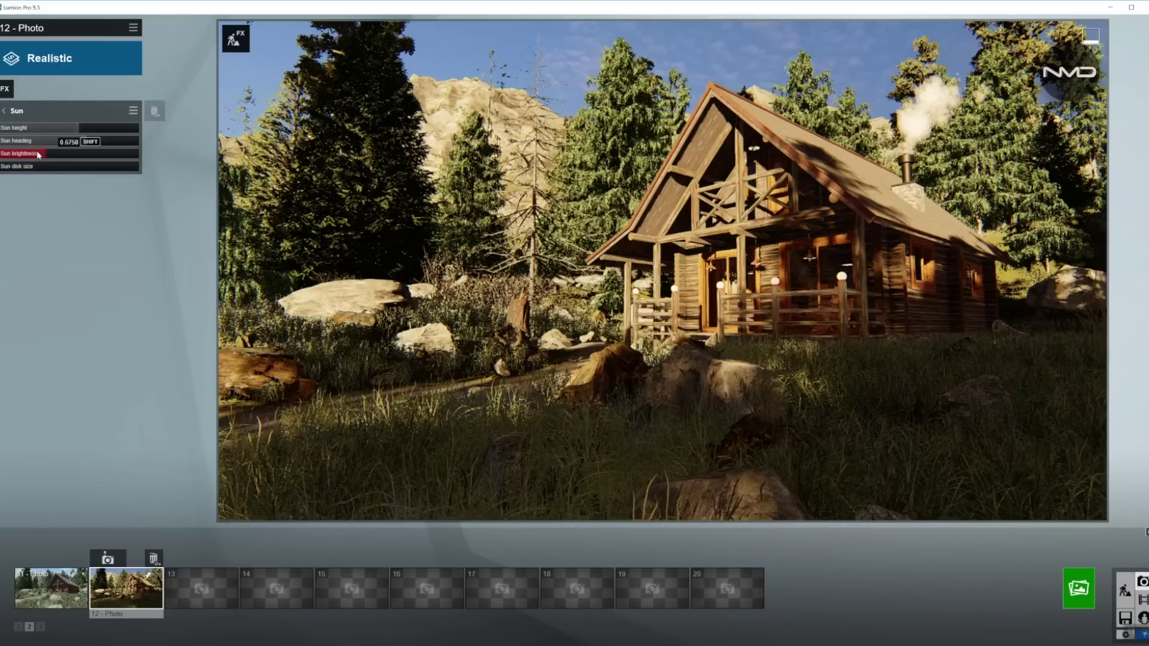
left_click_drag(36, 154, 32, 153)
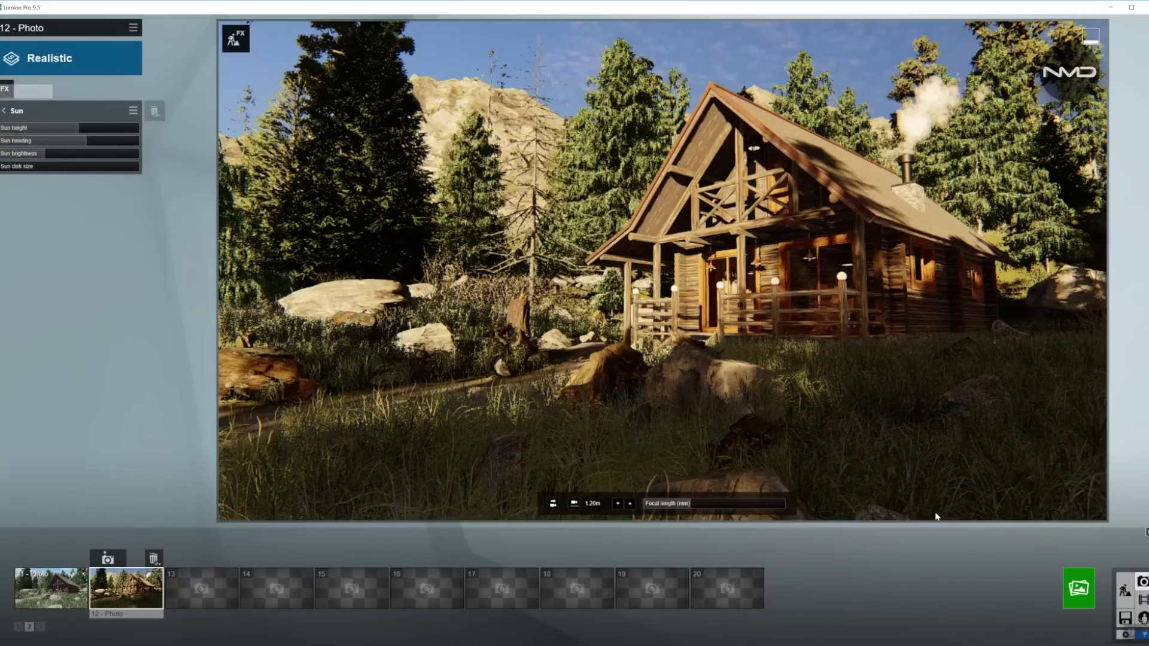
Render photo 12 at Desktop 1920x1080 and save it as the JPG Cabin_12.
left_click(1078, 588)
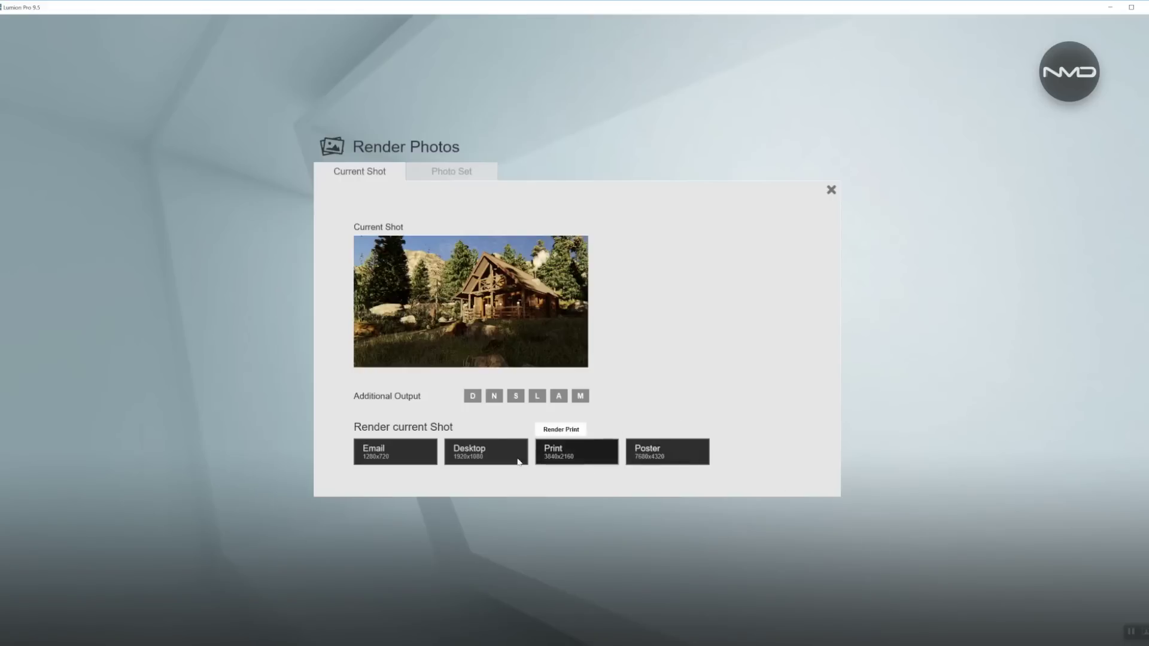
left_click(482, 457)
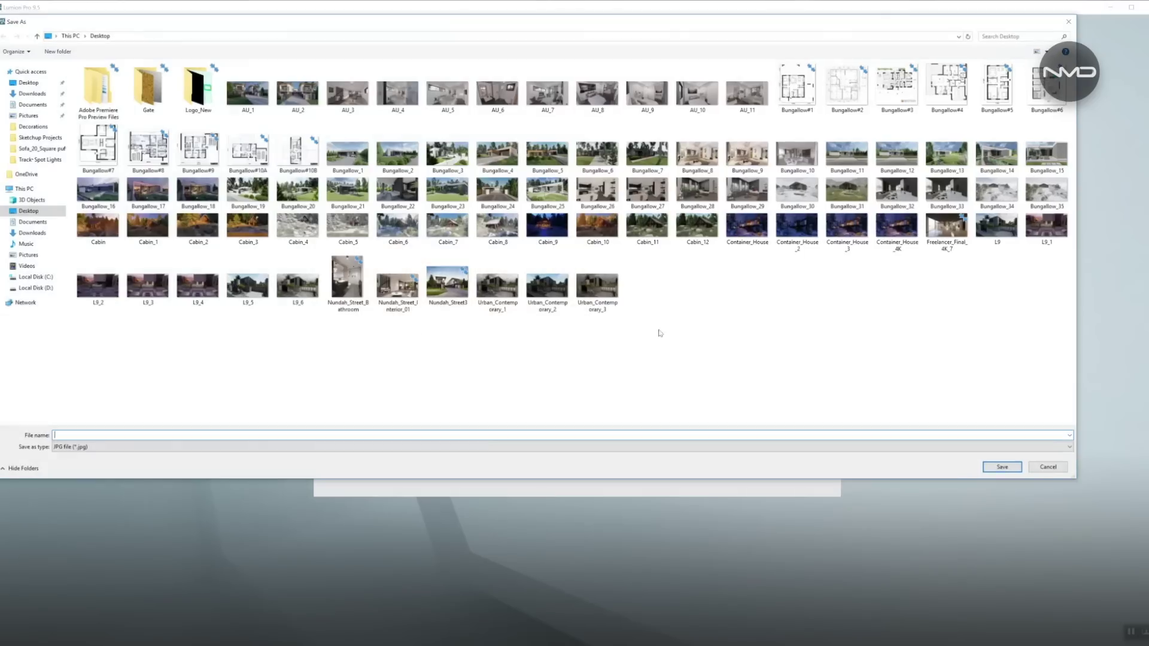
left_click(692, 233)
key("Return")
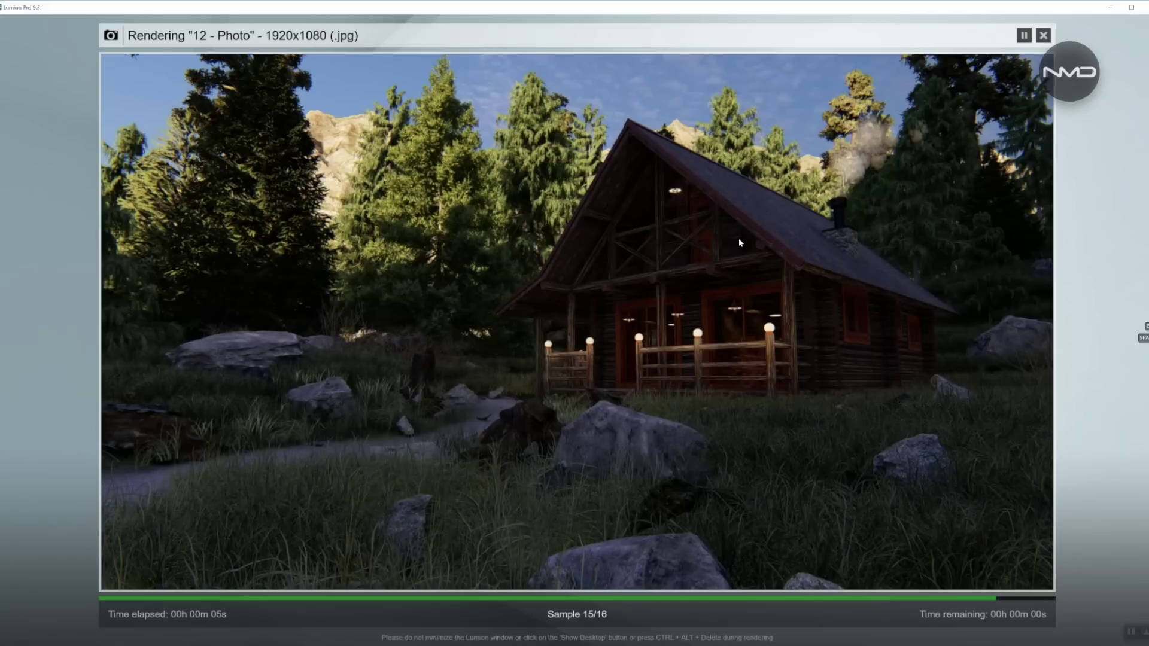
left_click(995, 575)
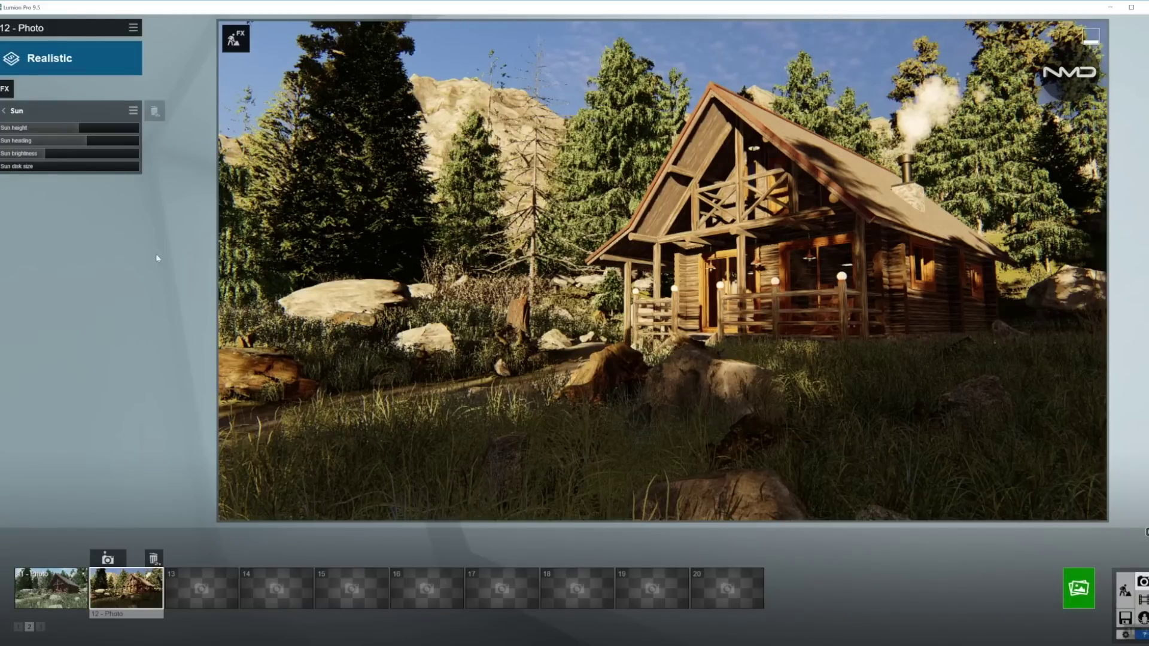
Raise Sun height from 0.1 to about 0.13 and re-render at 1920x1080.
mouse_move(74, 129)
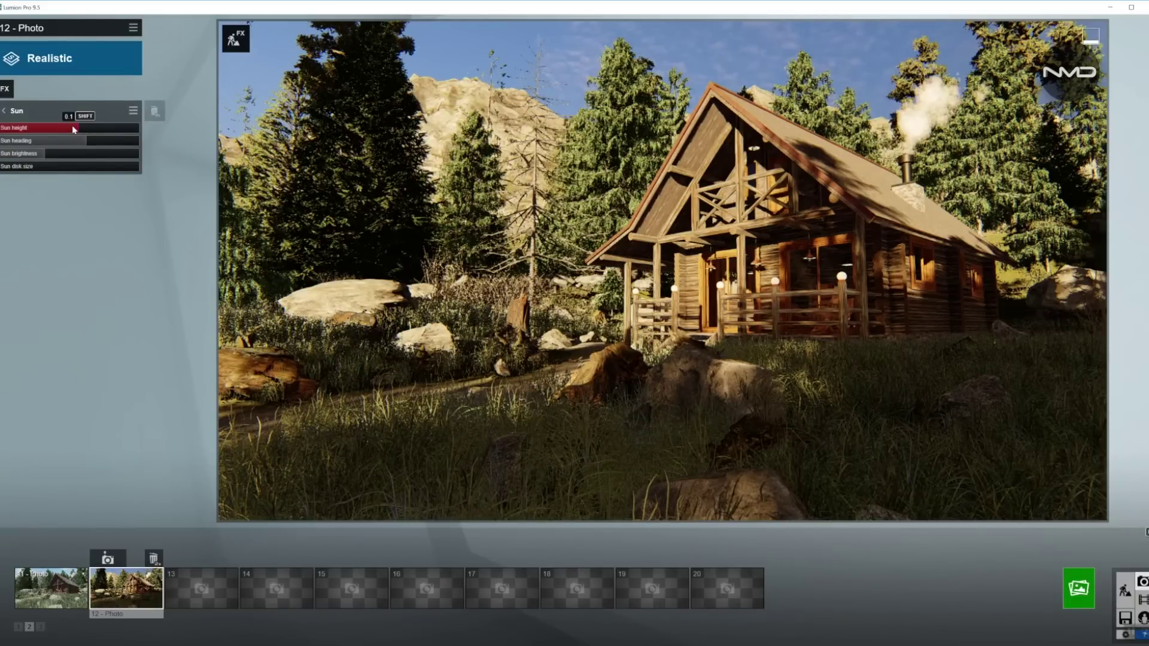
left_click_drag(73, 131, 102, 127)
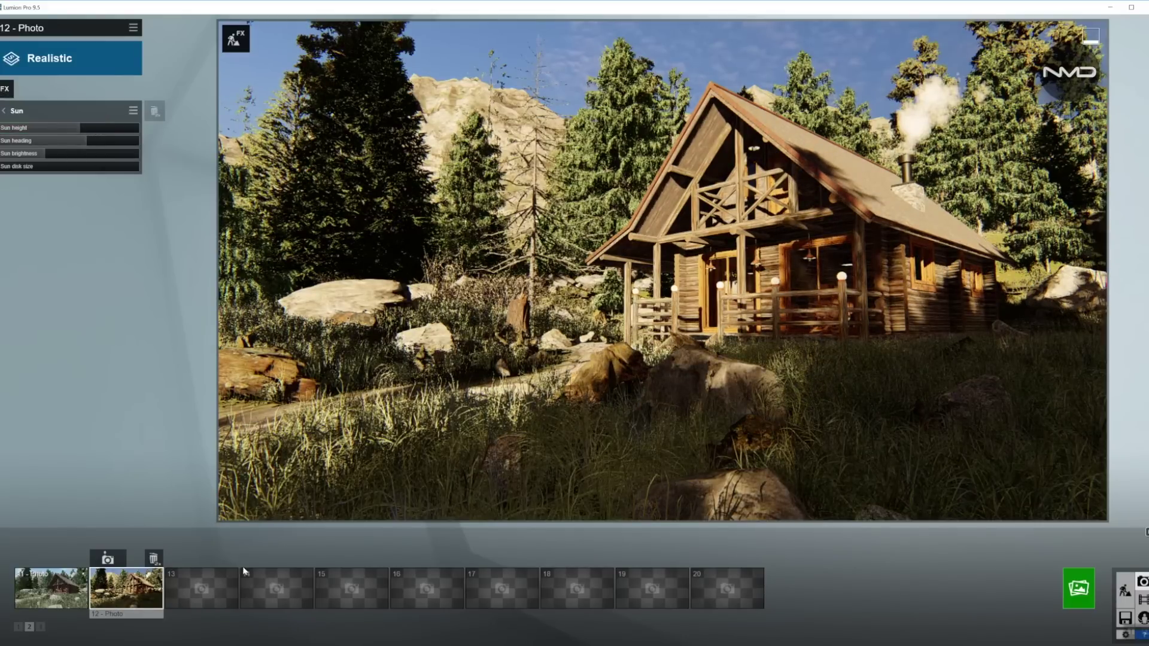
left_click(1068, 583)
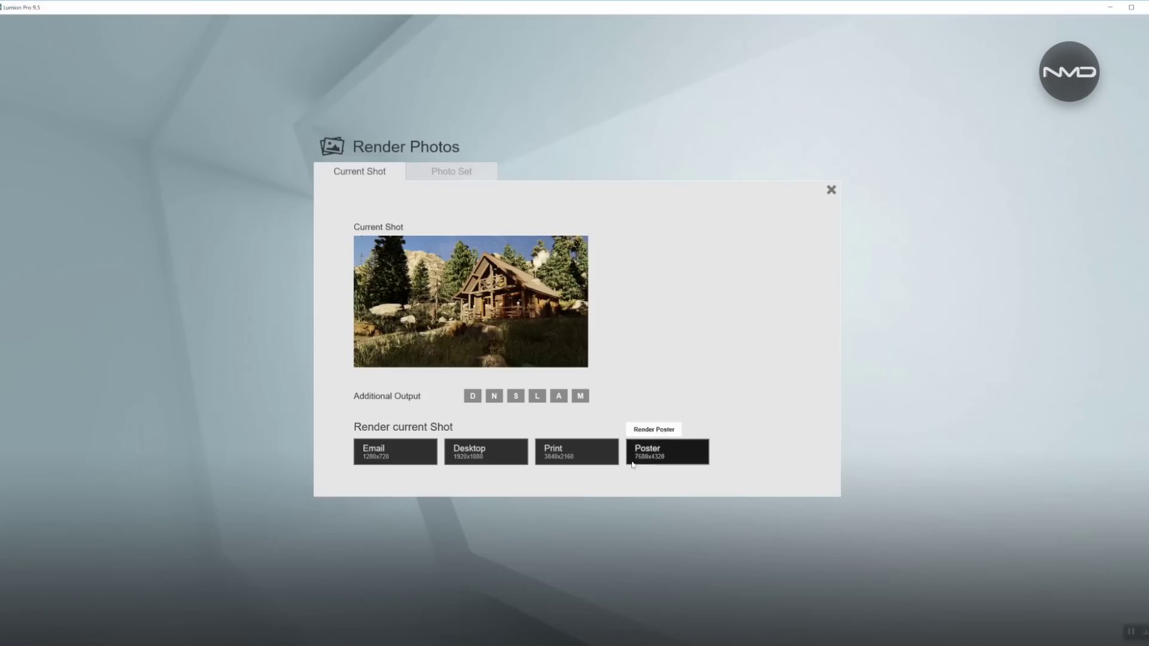
left_click(518, 450)
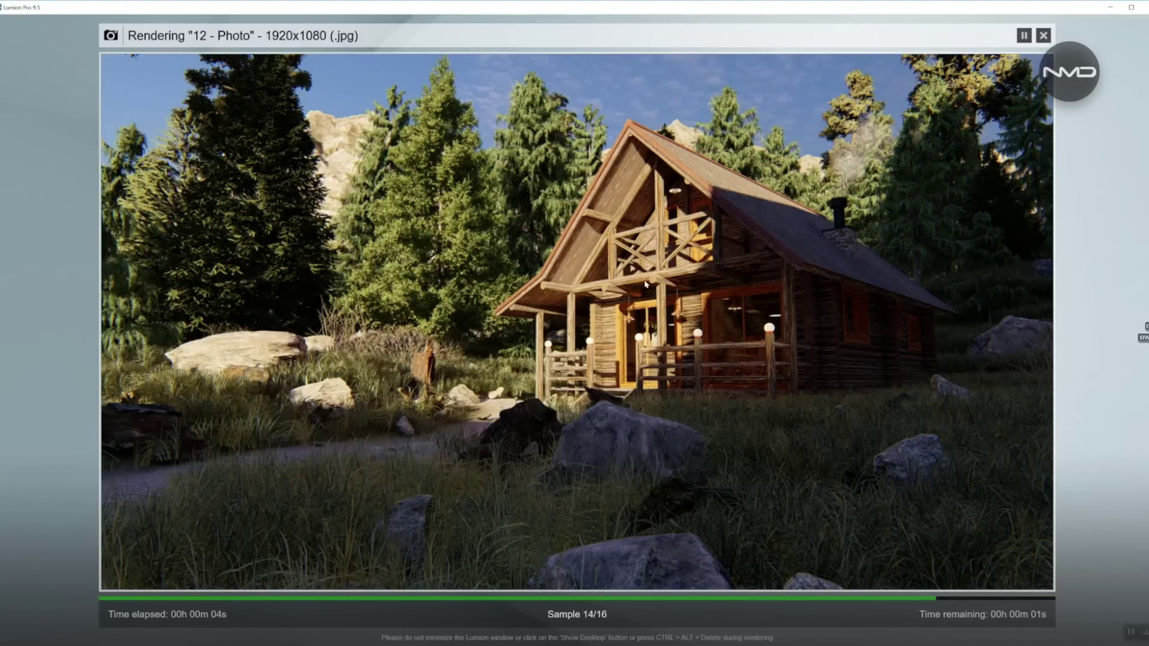
left_click(978, 571)
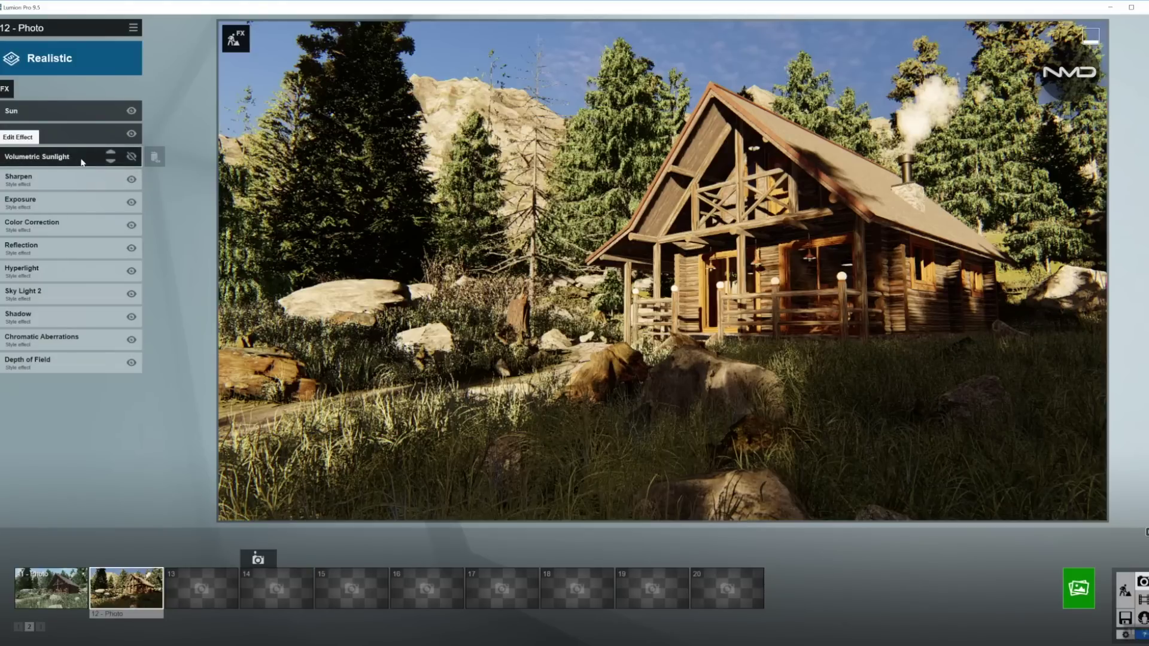
Set the Sharpen effect's intensity to 0.1.
left_click(73, 185)
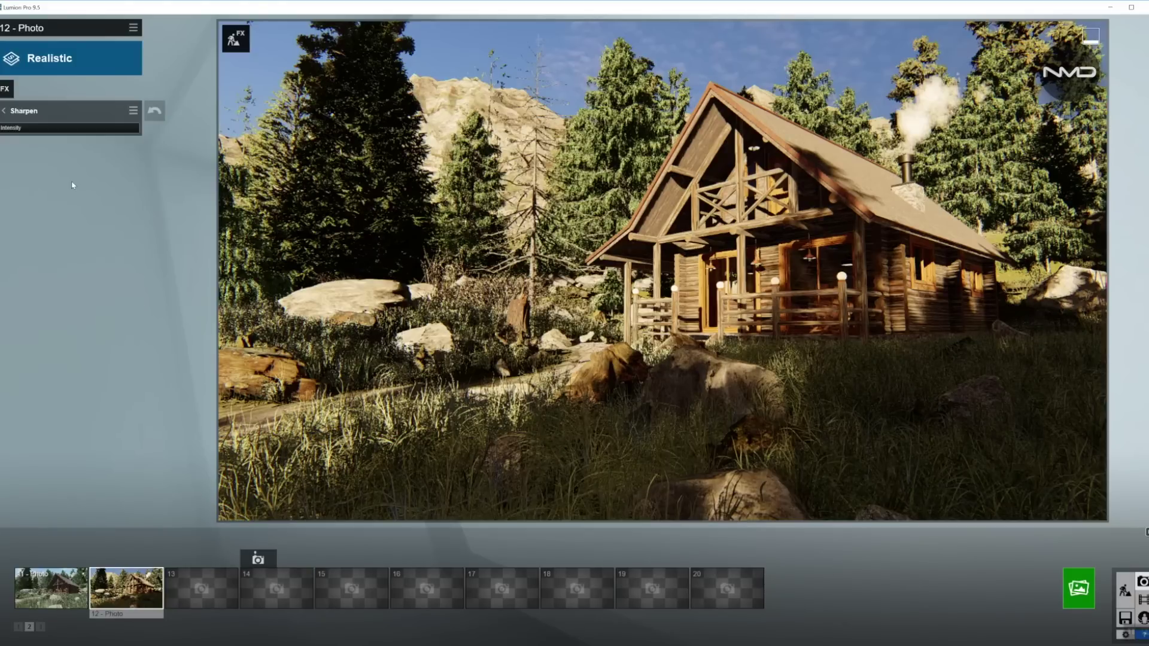
left_click(5, 129)
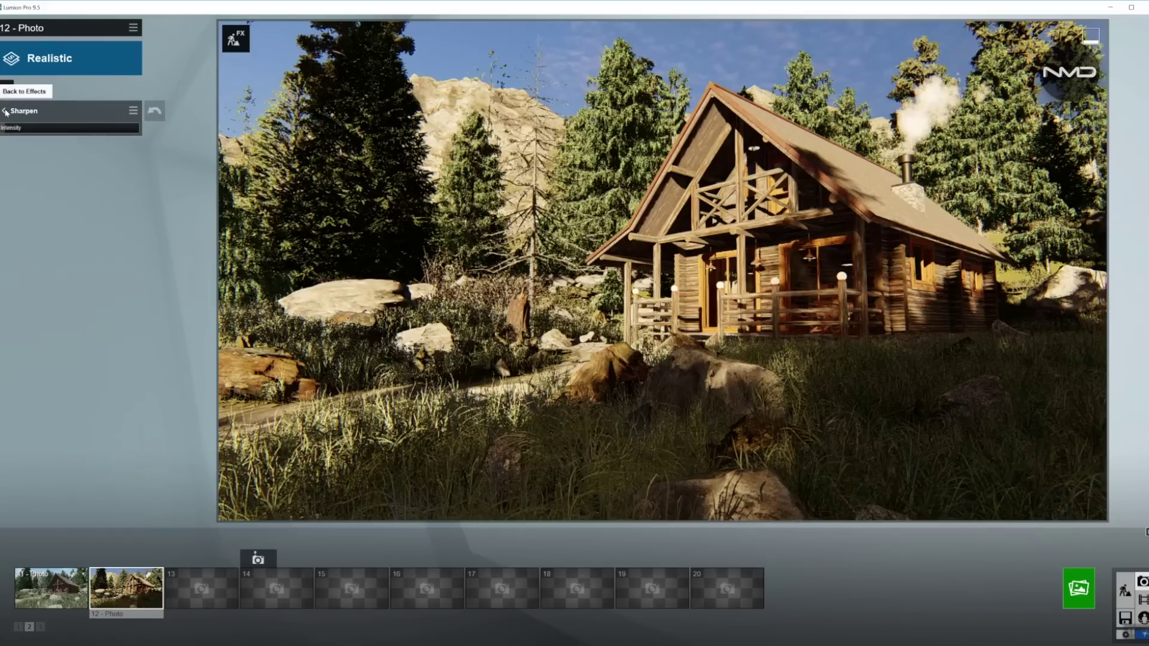
left_click(4, 111)
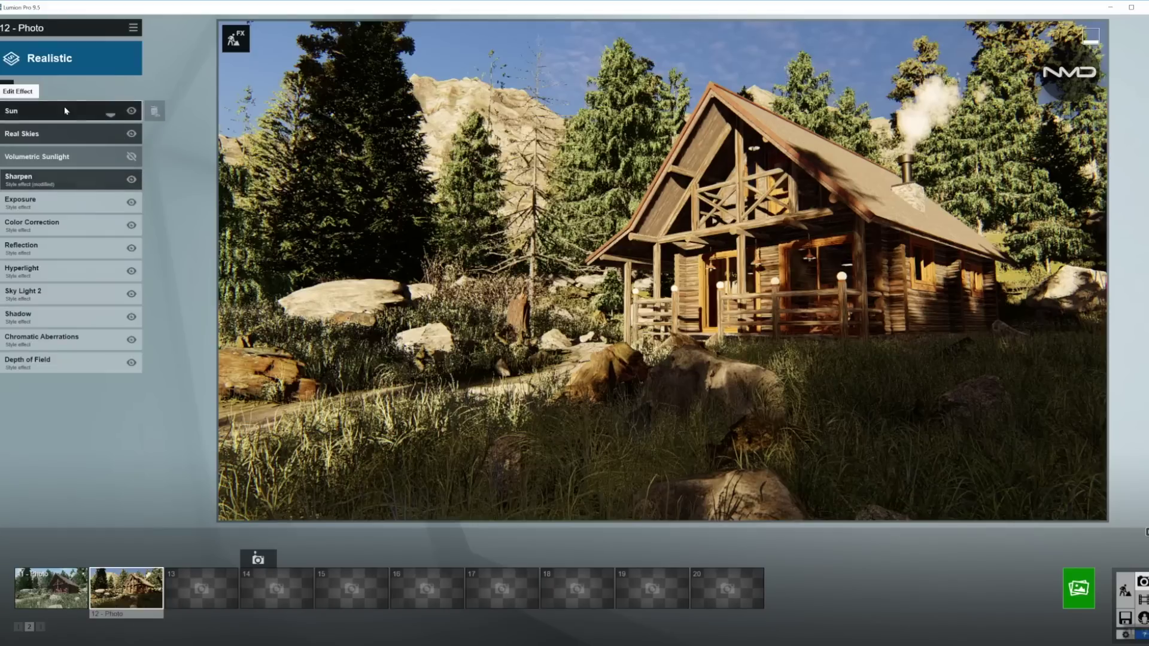
Raise the Exposure to about 0.5225.
left_click(63, 205)
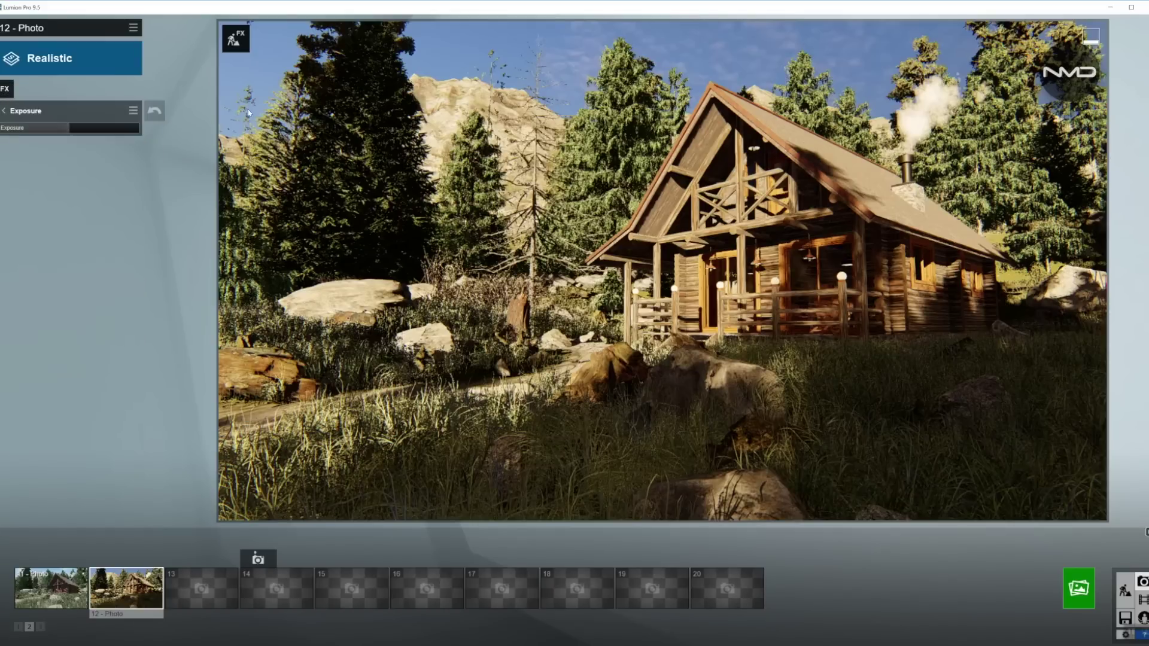
left_click(70, 127)
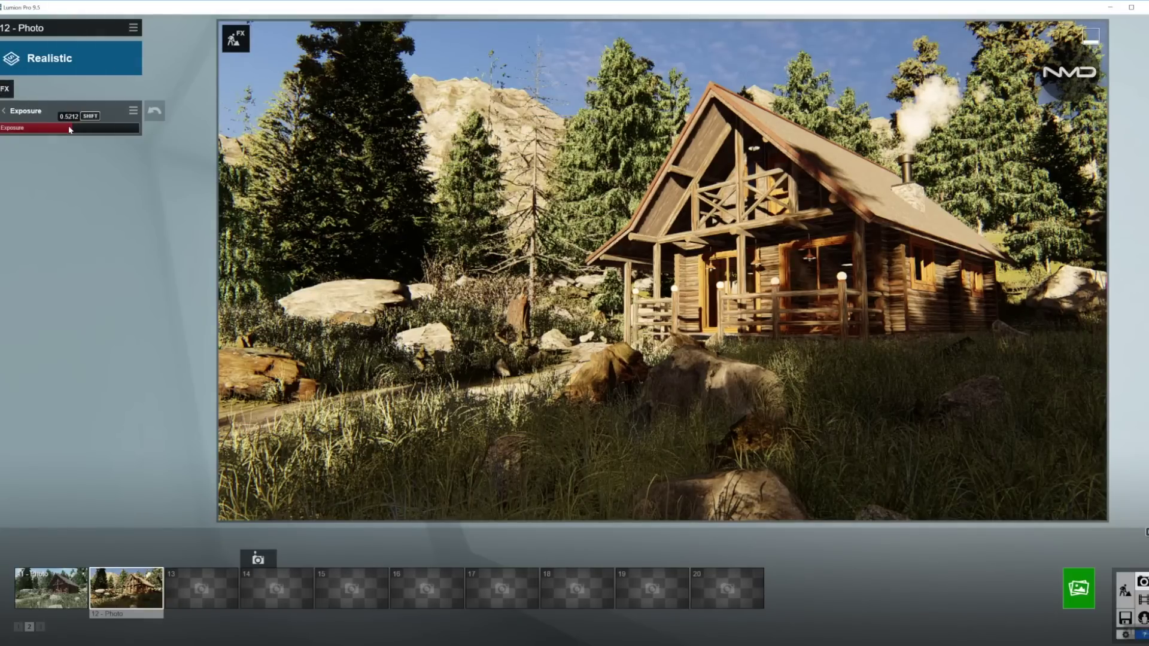
left_click_drag(70, 129, 76, 131)
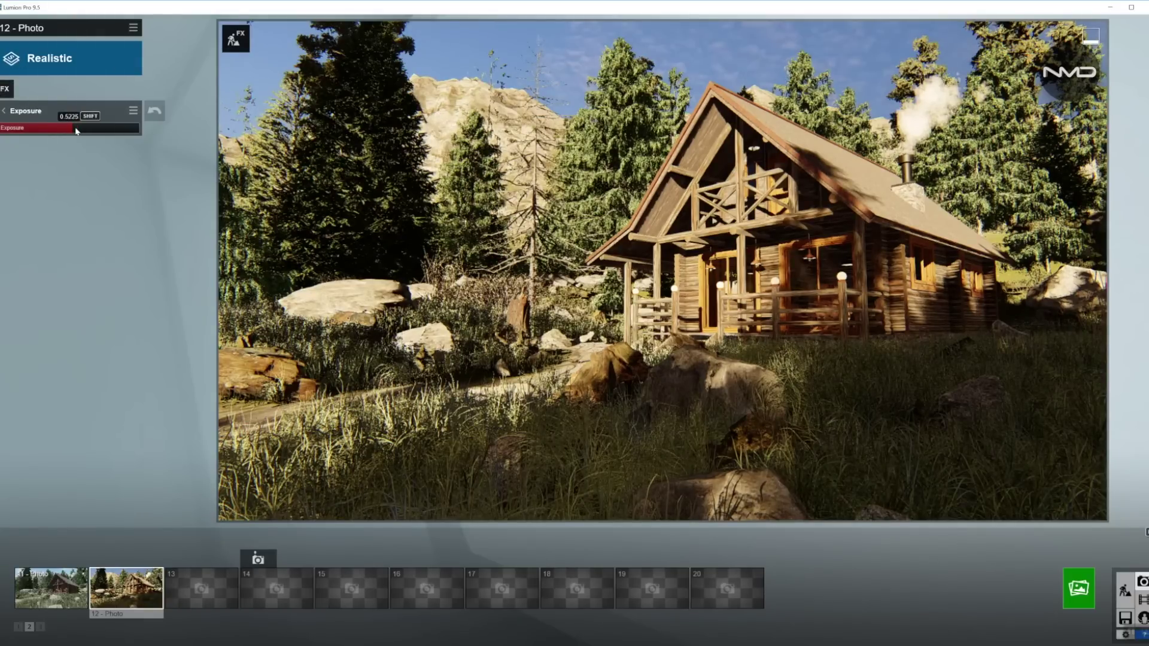
left_click(3, 111)
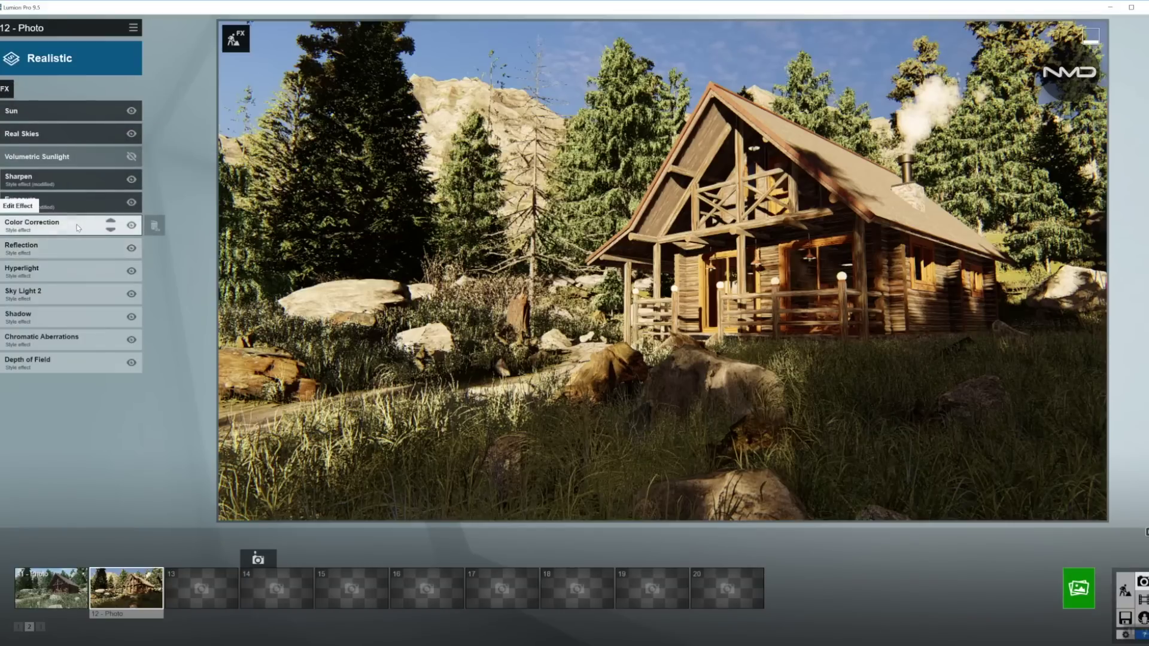
left_click(36, 224)
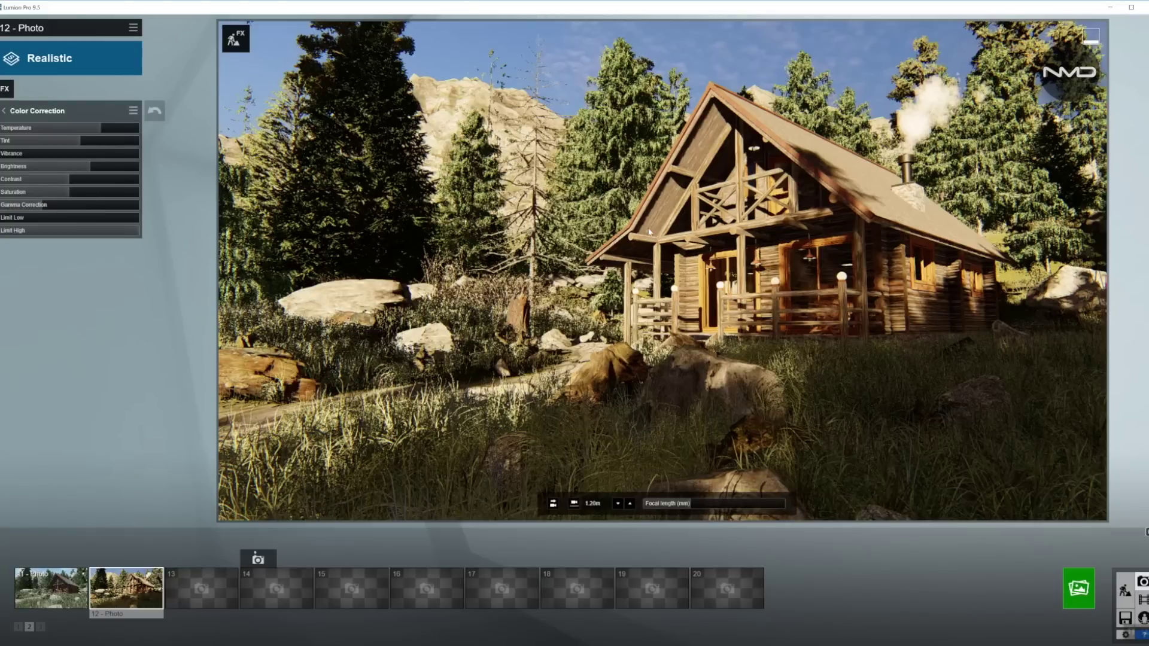
Raise Color Correction Temperature to about 0.47 and Tint to about 0.23.
mouse_move(100, 130)
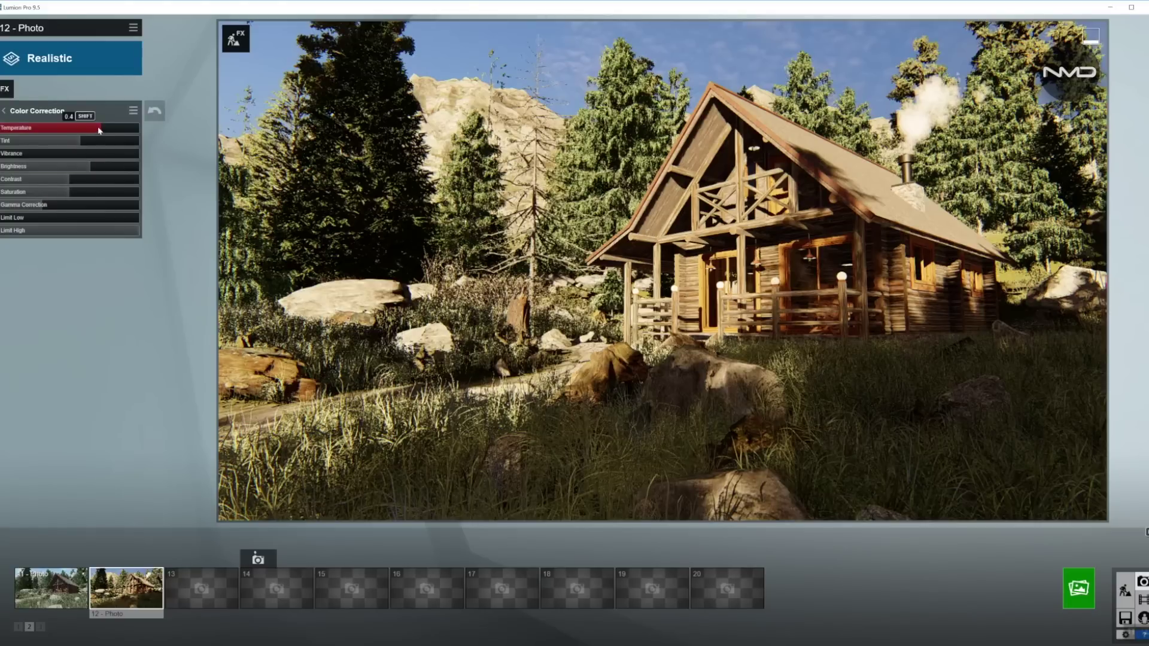
left_click_drag(111, 130, 84, 145)
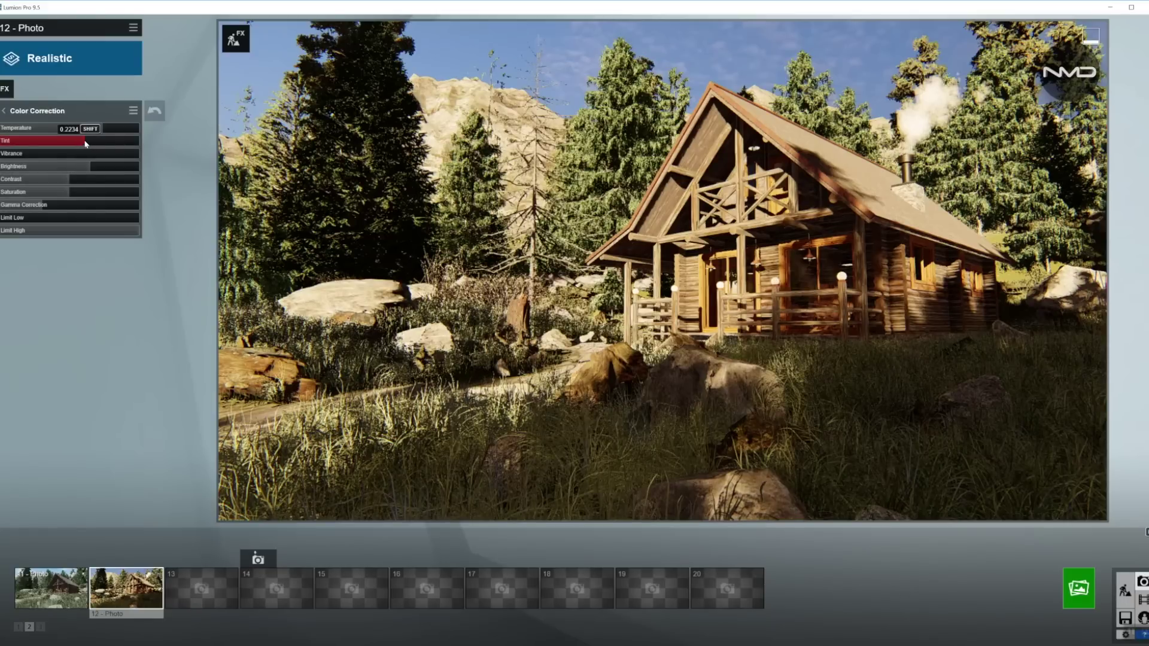
left_click_drag(89, 143, 93, 144)
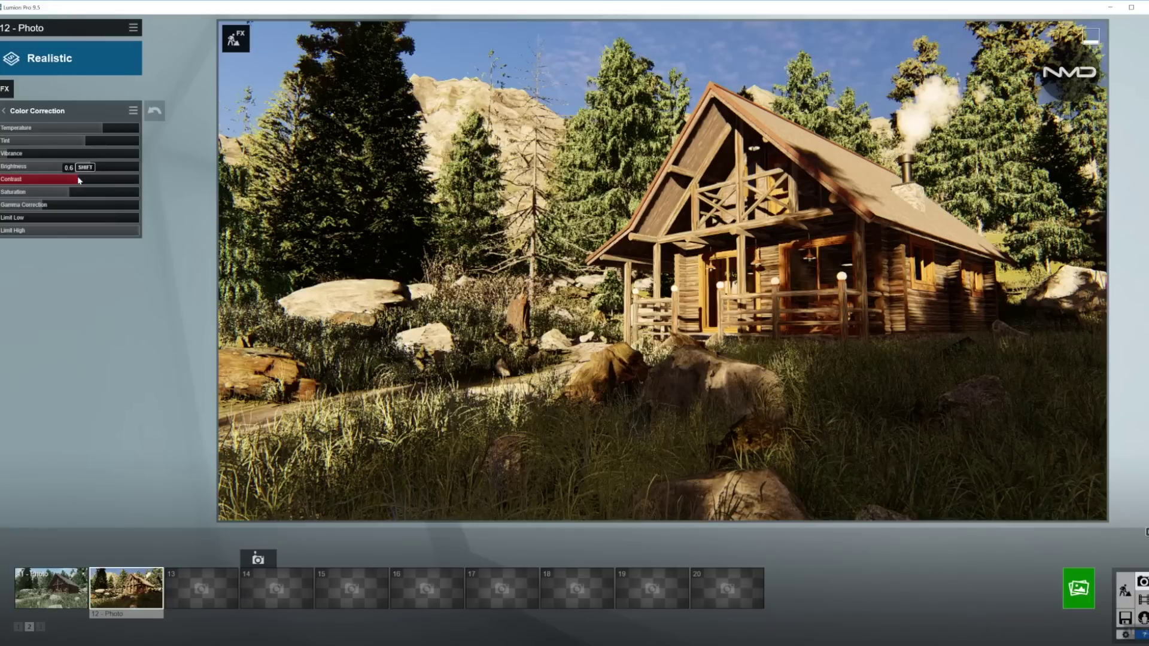
left_click(3, 110)
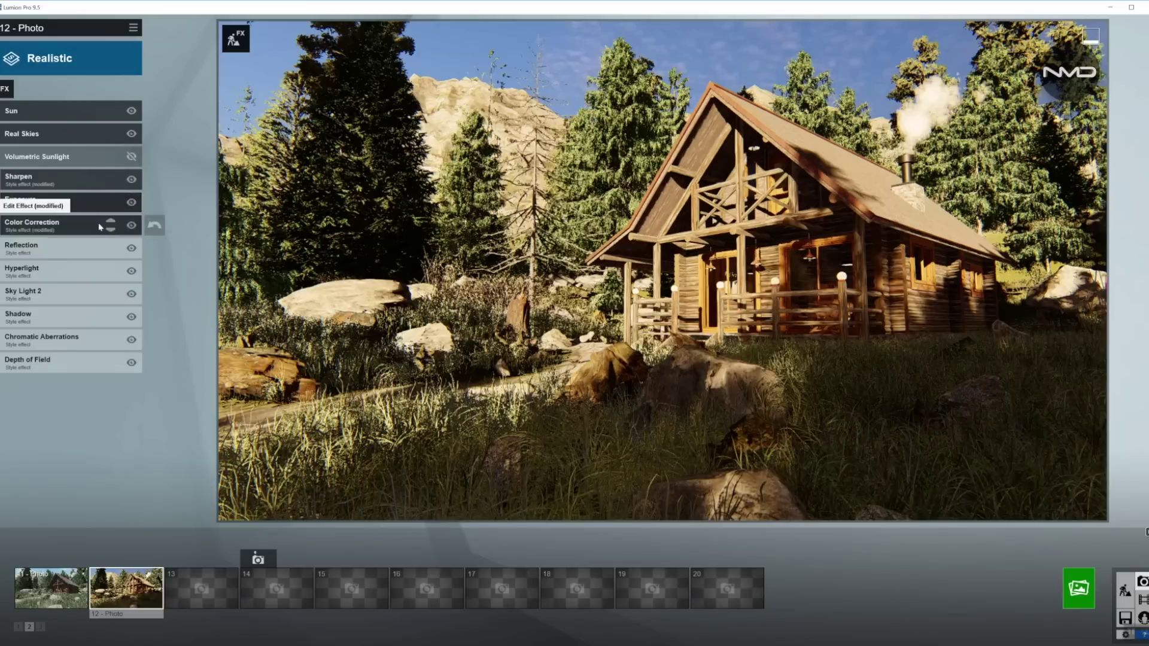
Add Reflection effect planes on the cabin's front wall and upper gable.
left_click(74, 254)
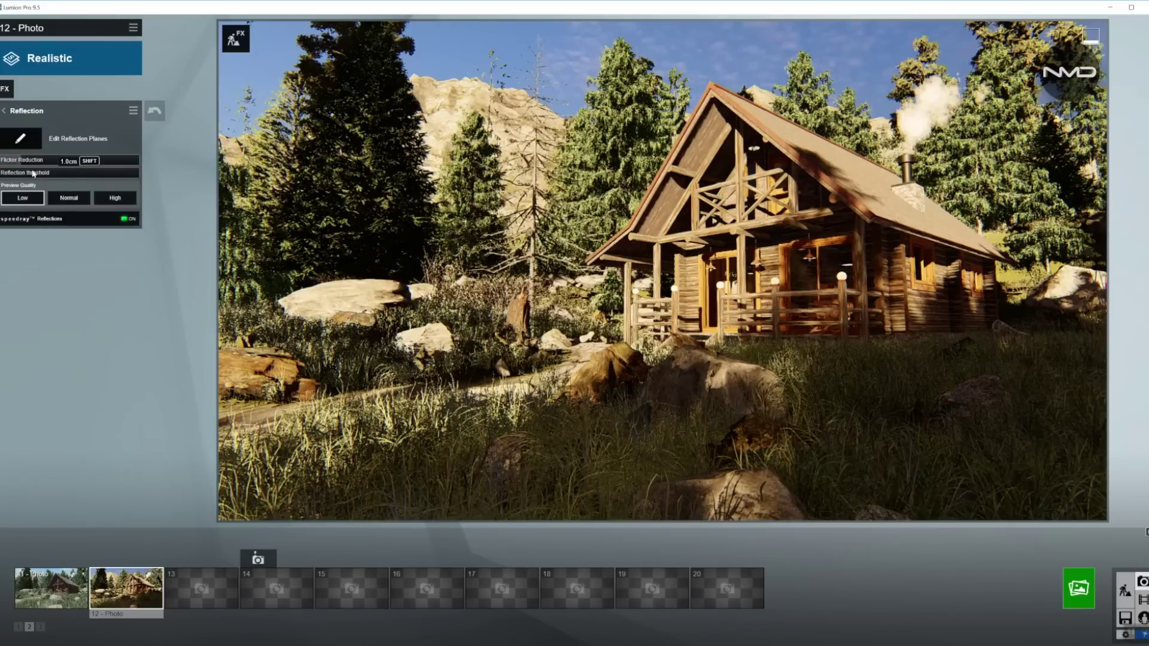
left_click(20, 135)
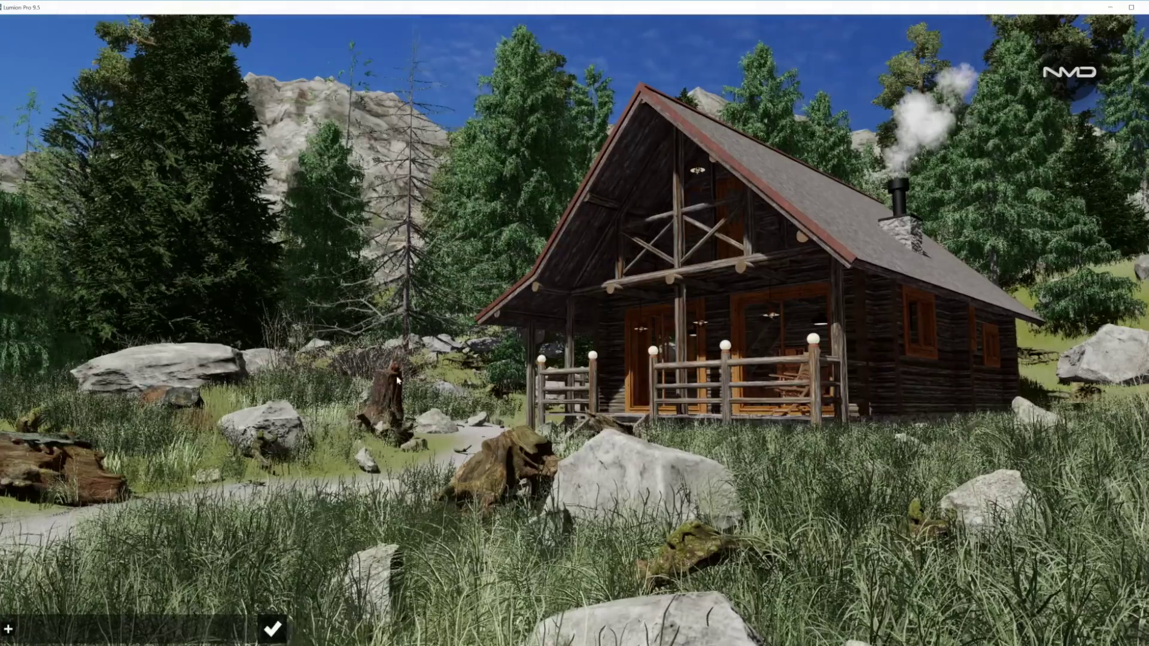
left_click(11, 628)
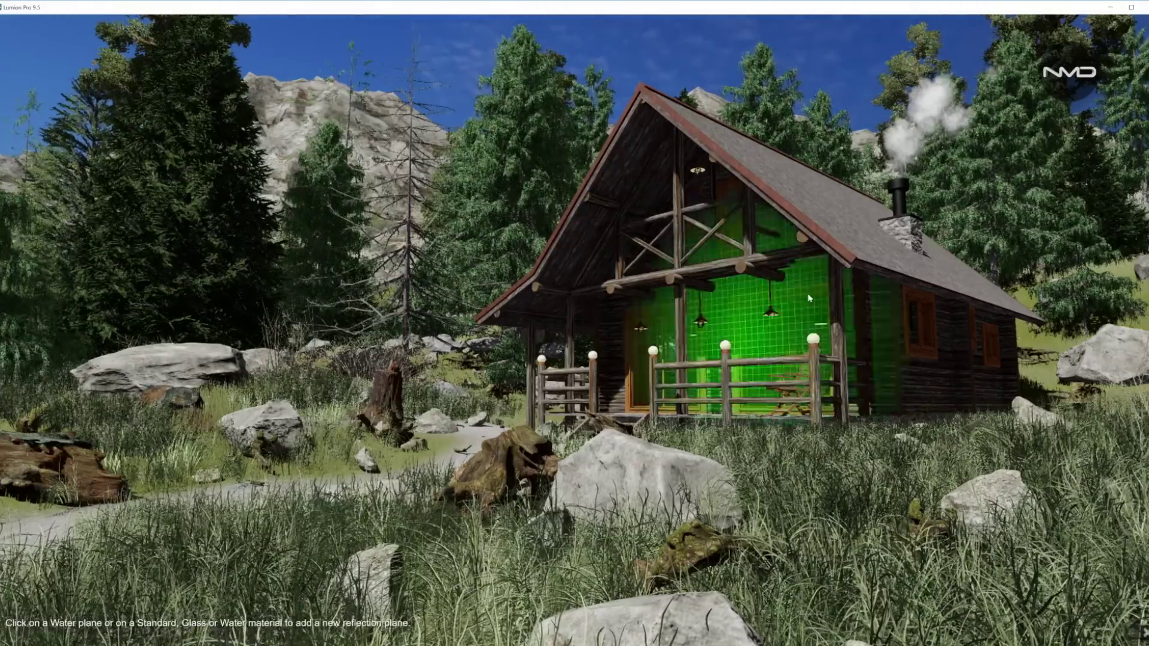
left_click(761, 342)
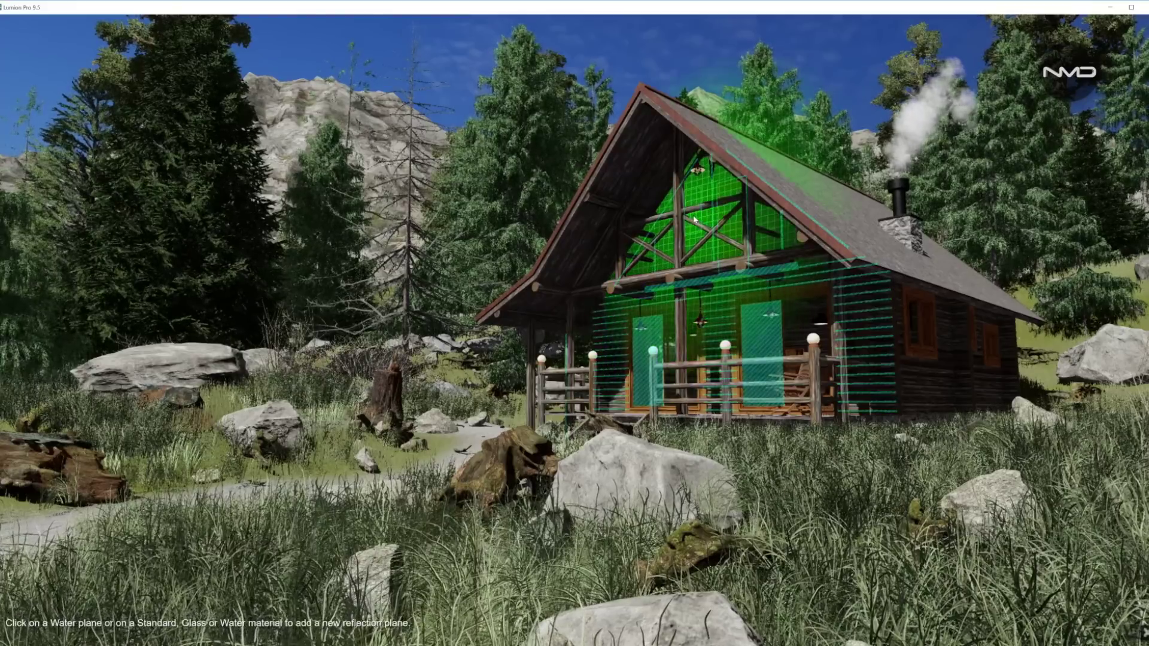
left_click(679, 257)
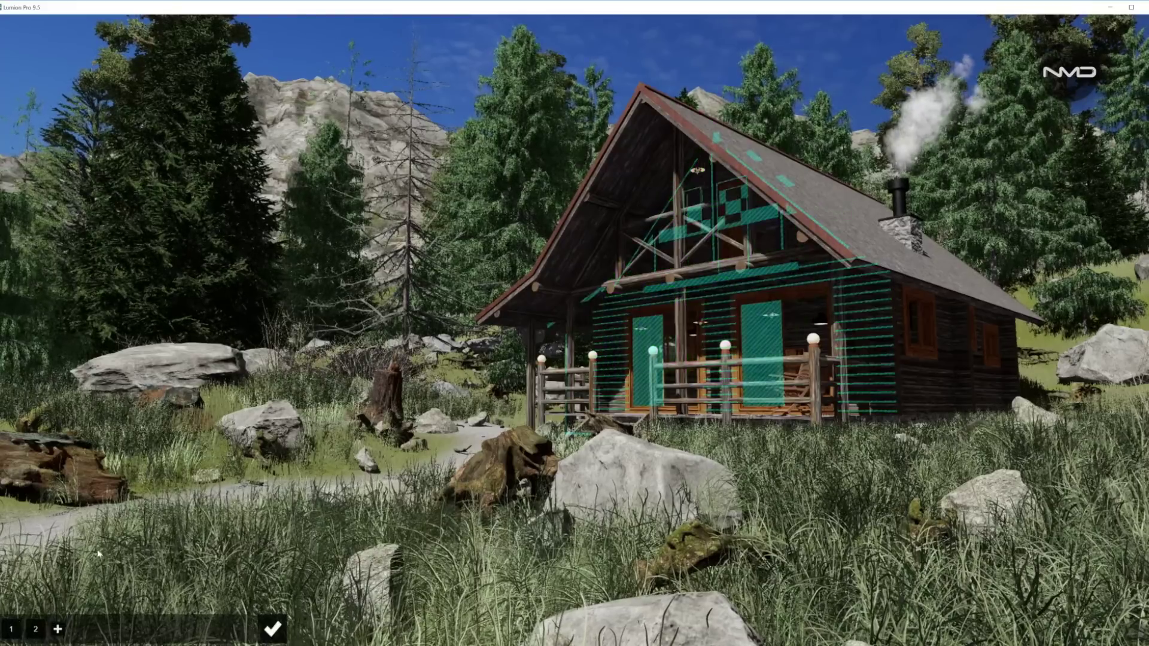
left_click(272, 628)
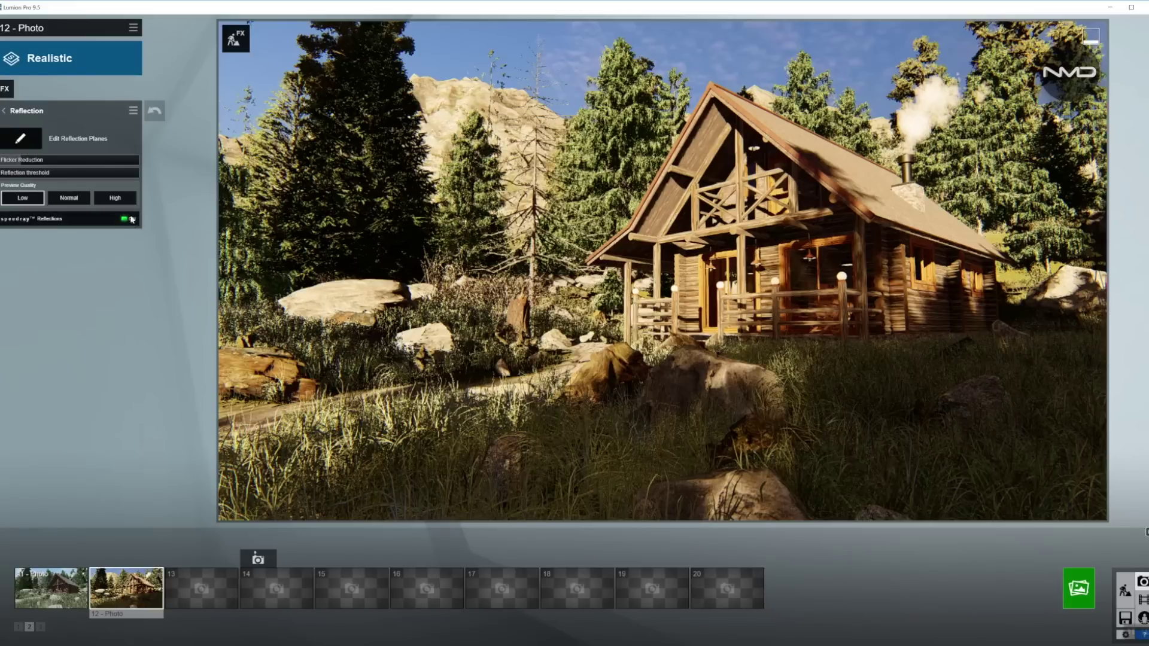
left_click(5, 111)
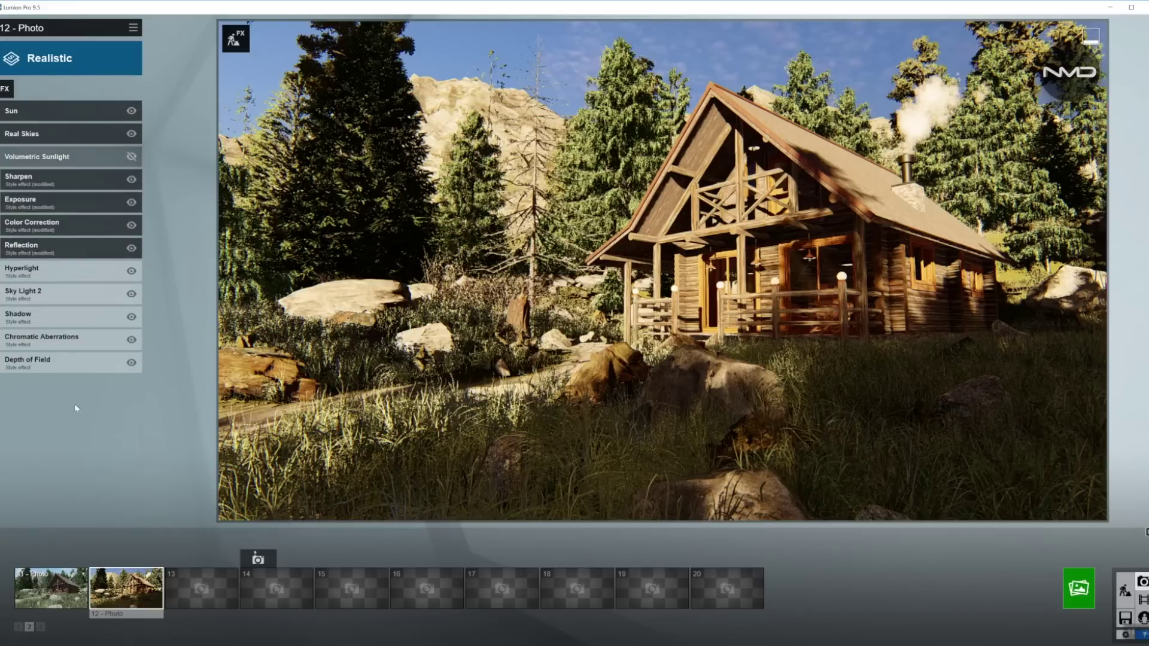
left_click(89, 269)
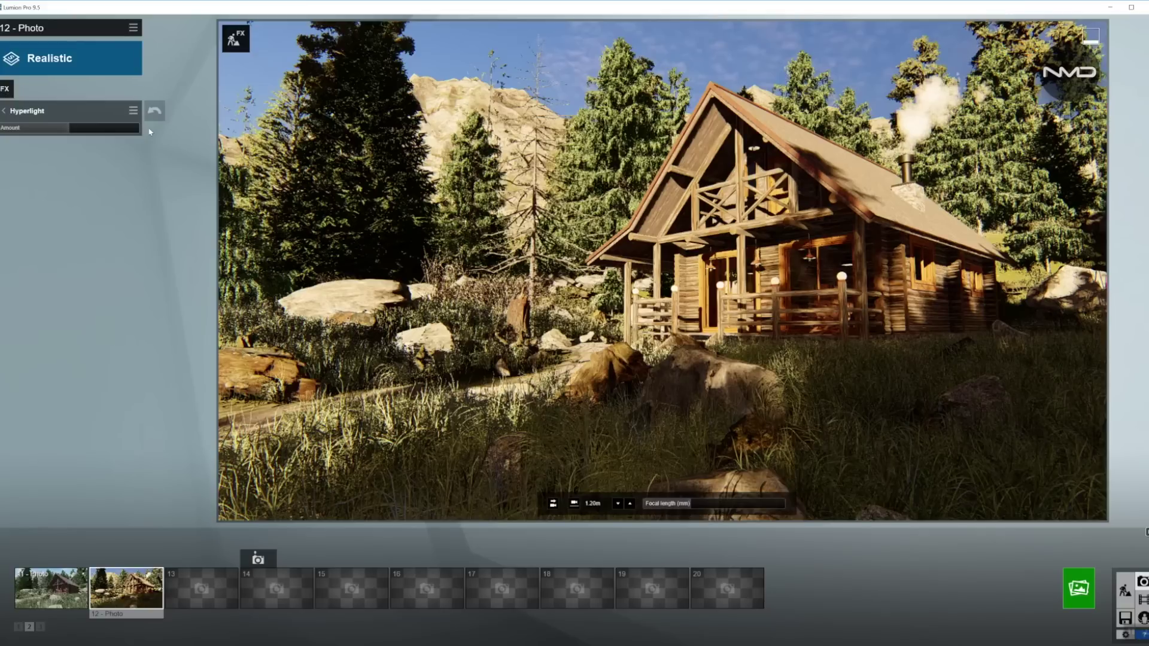
Look over the Hyperlight settings without changing them.
left_click(8, 109)
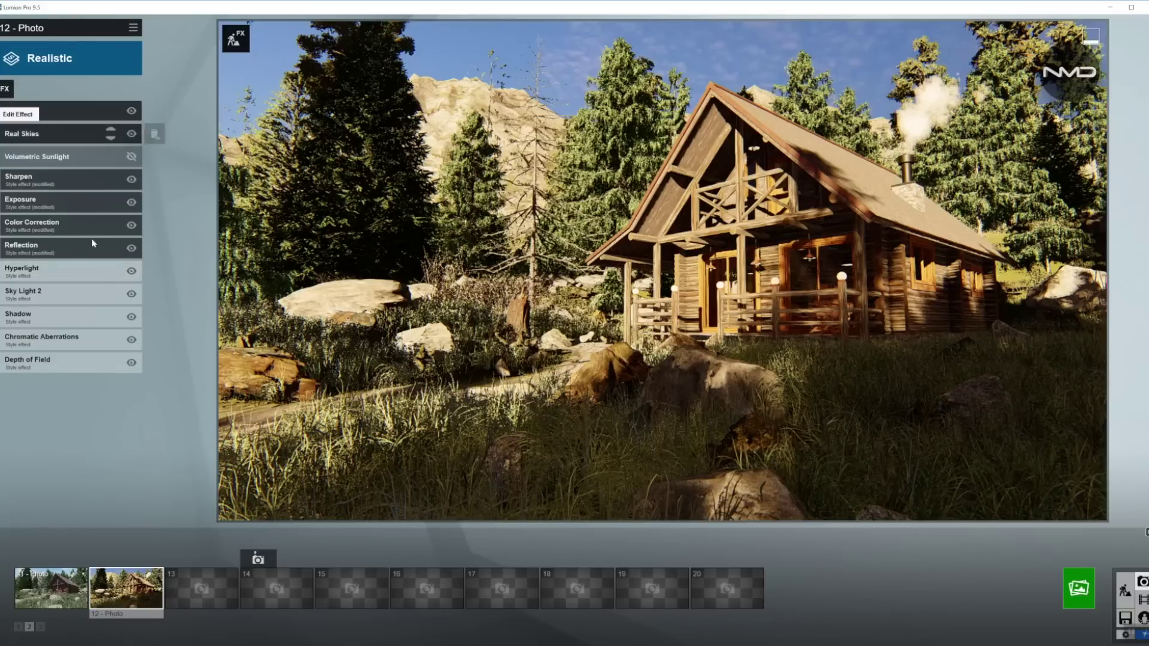
left_click(65, 270)
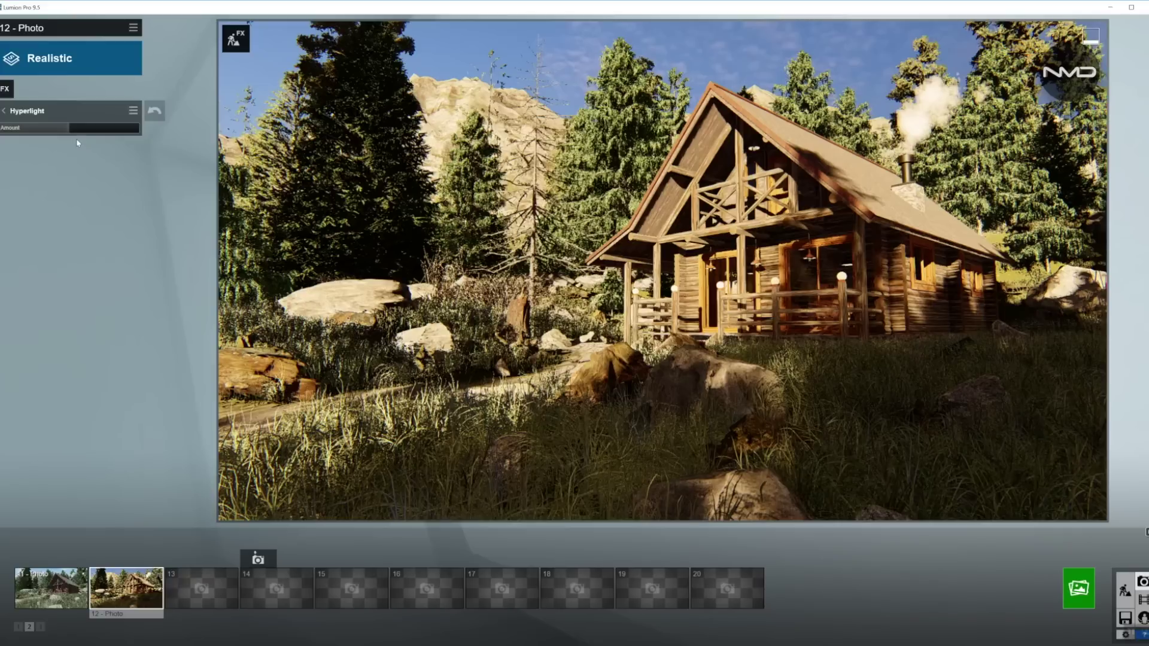
mouse_move(67, 128)
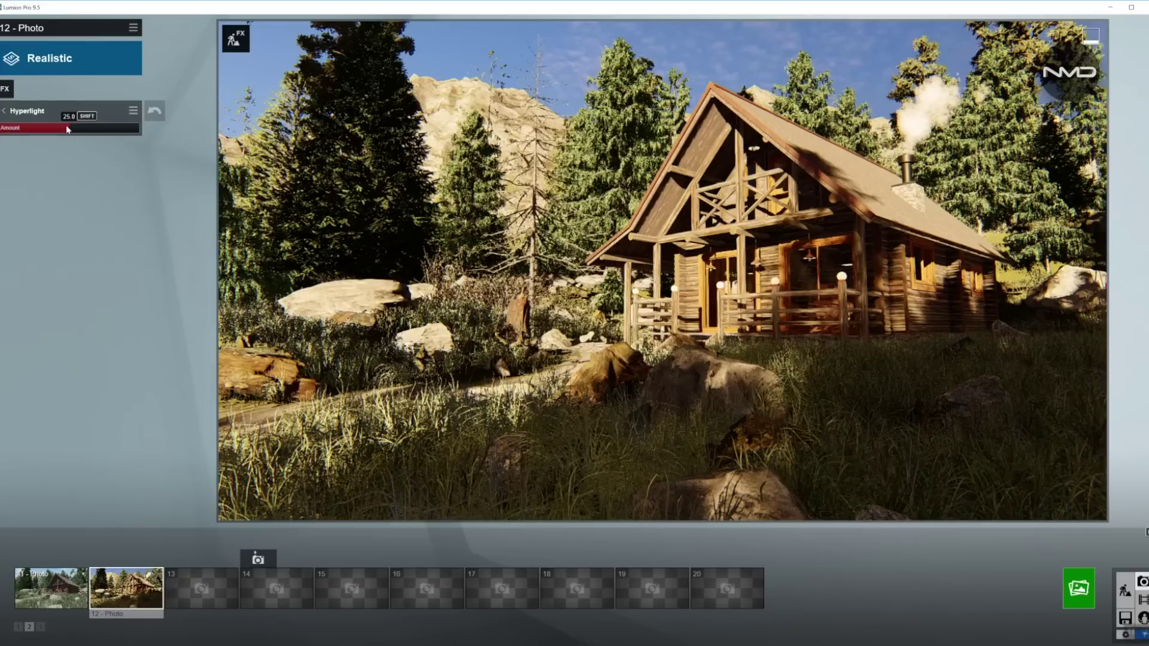
left_click(9, 111)
Turn on Sky Light 2's sky light in planar and projected reflections.
left_click(68, 294)
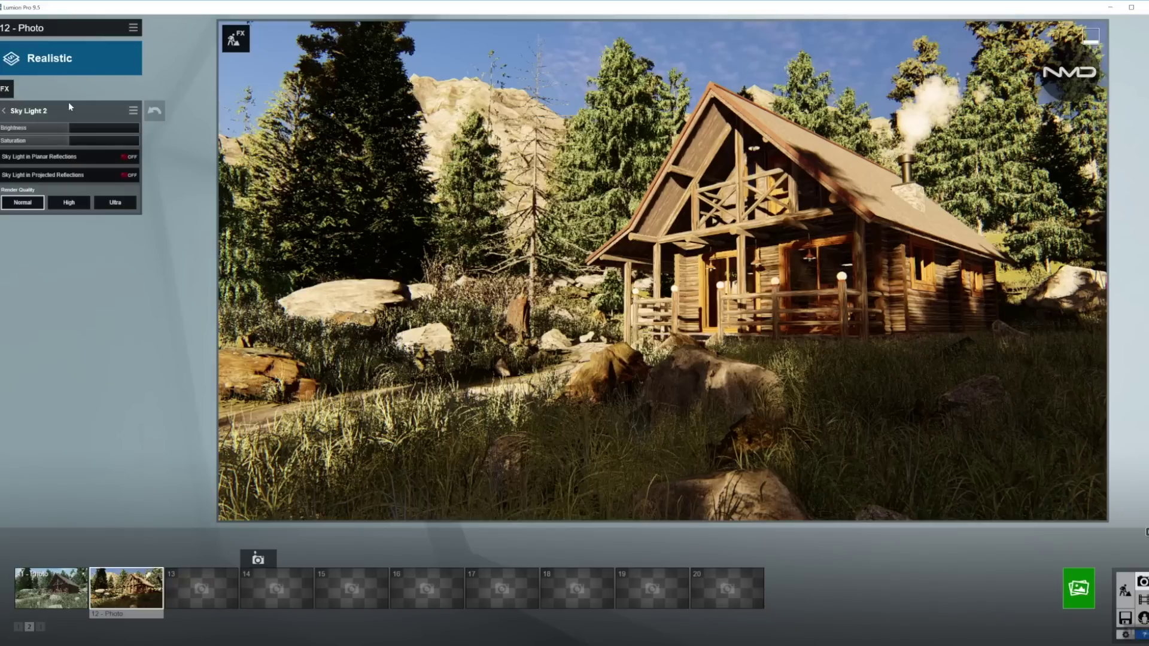
mouse_move(69, 128)
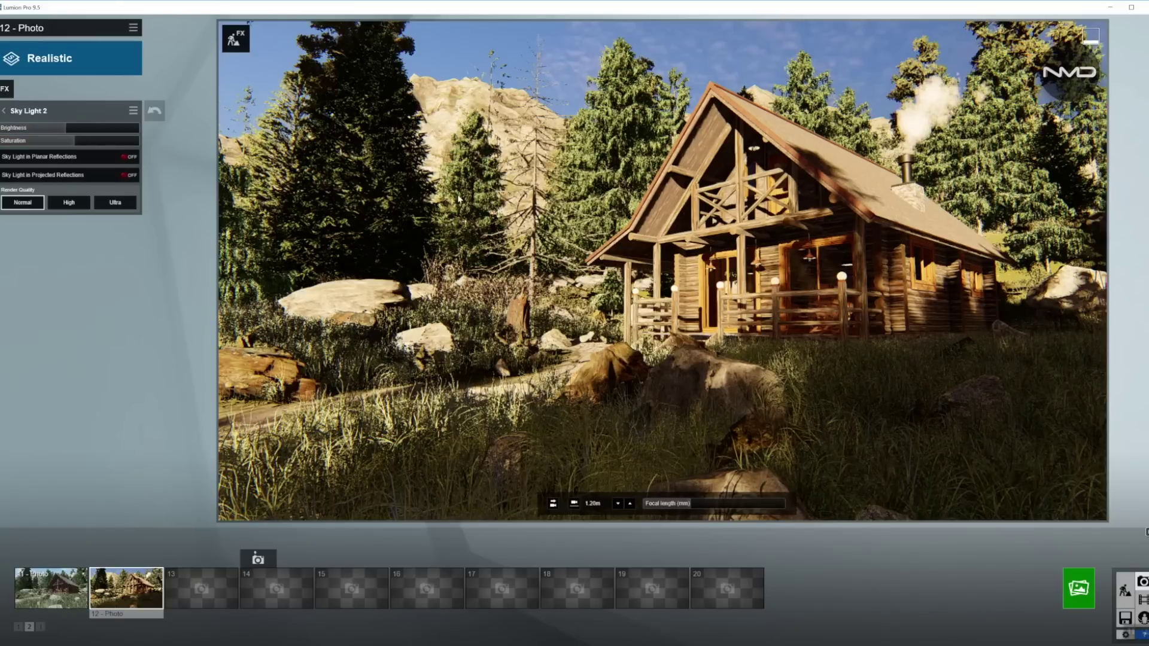
left_click(127, 157)
left_click(127, 175)
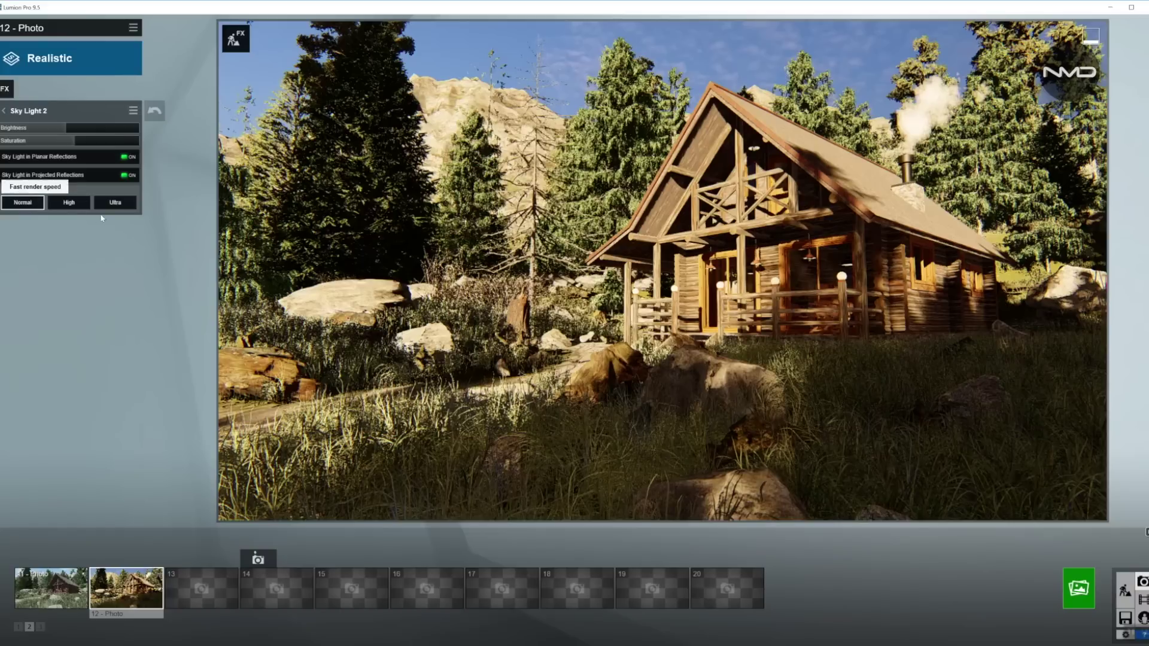
left_click(5, 111)
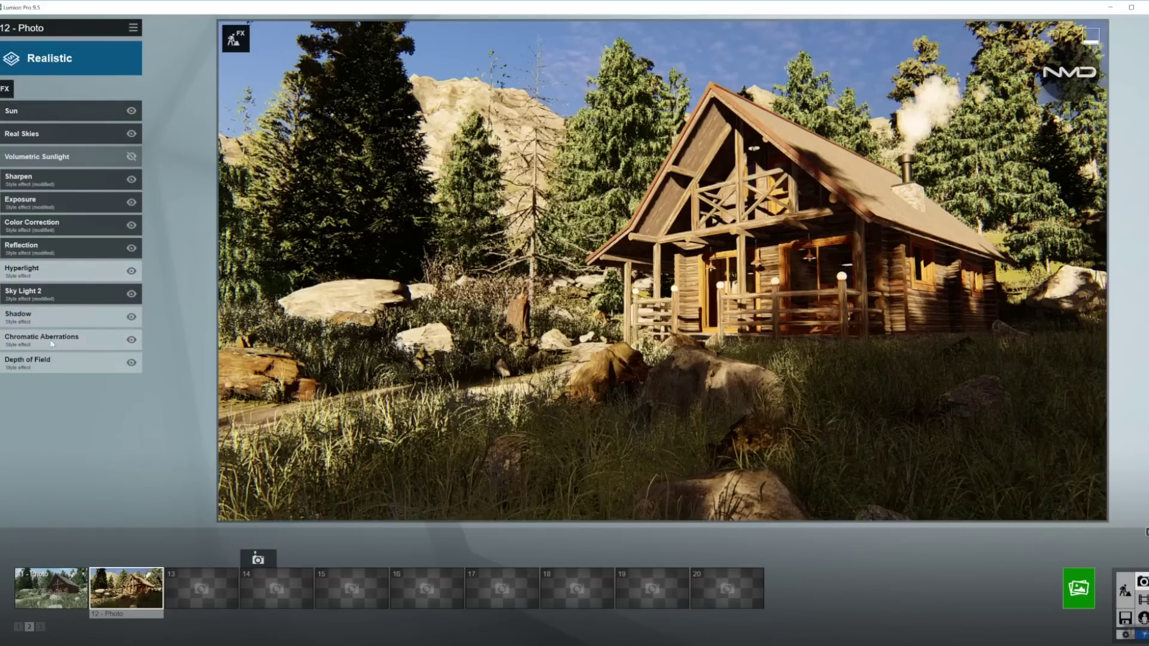
left_click(83, 317)
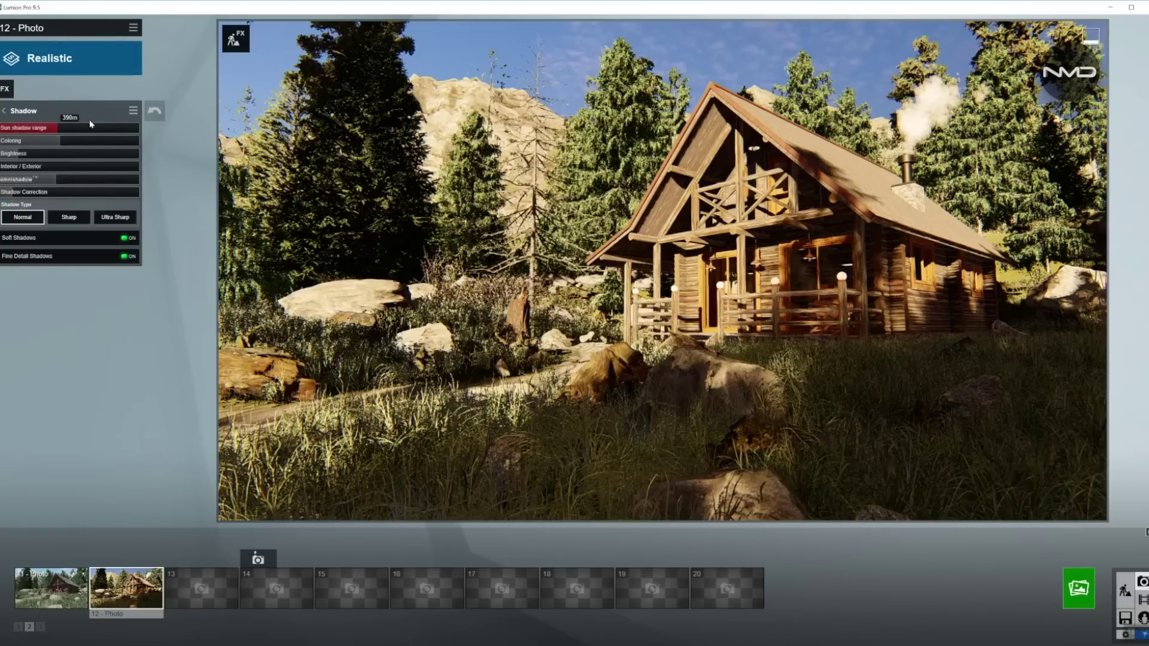
Set shadow Coloring to 0.3, Interior/Exterior to about 0.8, omnishadow to 0.4, and disable soft shadows.
left_click_drag(71, 142, 37, 146)
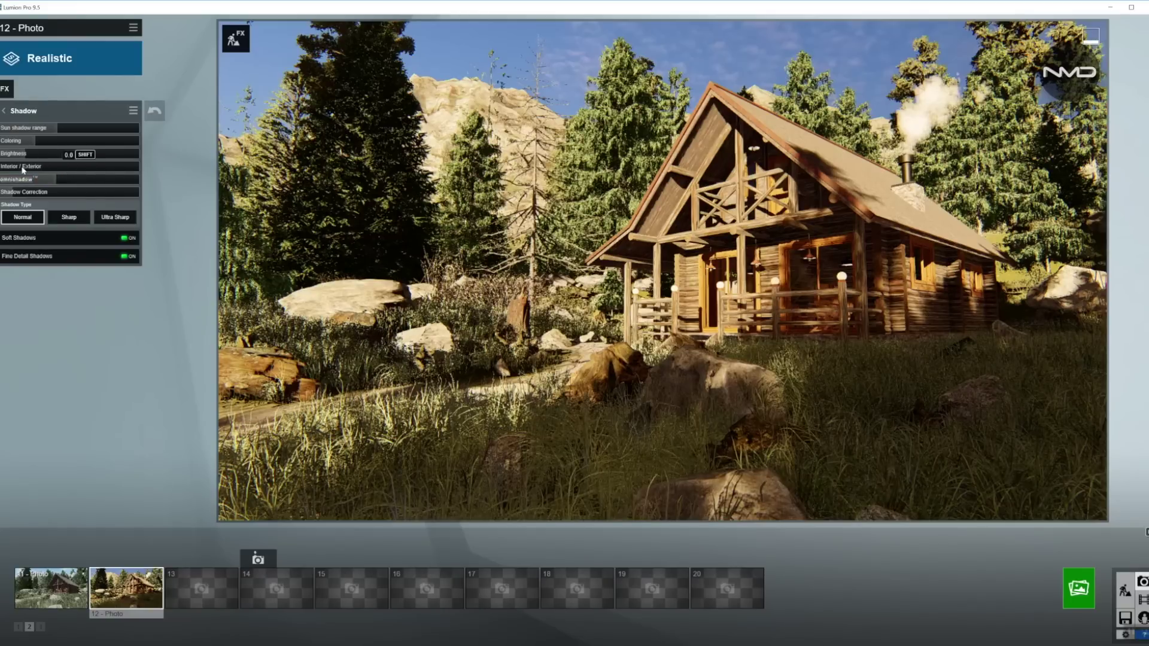
left_click_drag(23, 170, 112, 169)
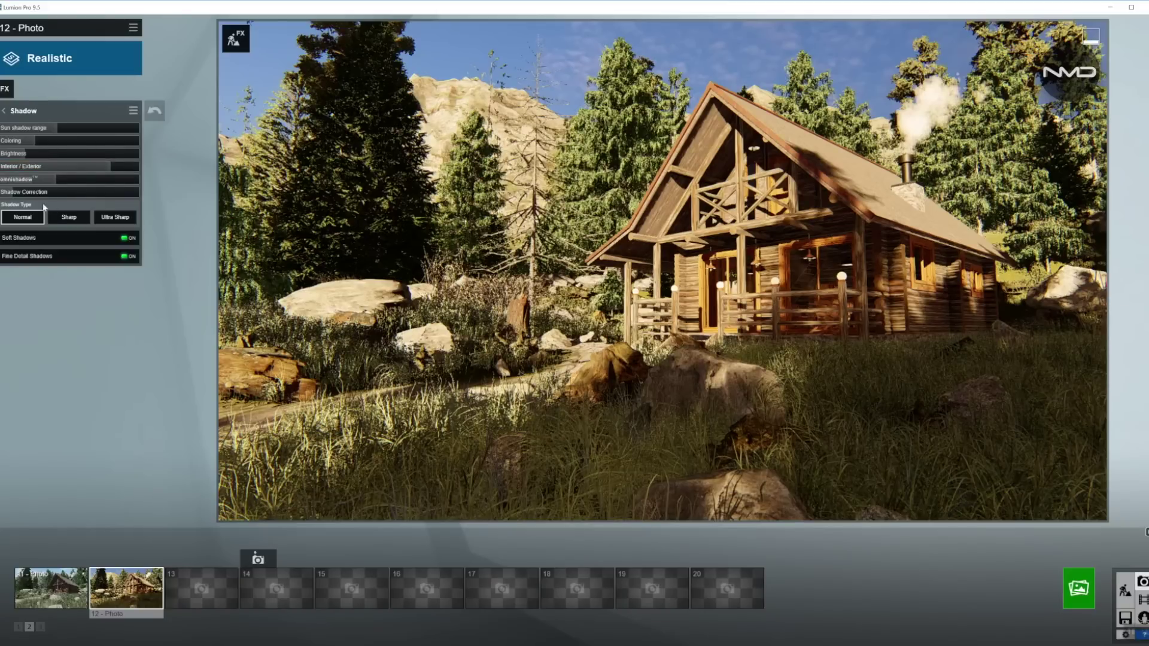
left_click_drag(53, 187, 52, 185)
left_click(125, 239)
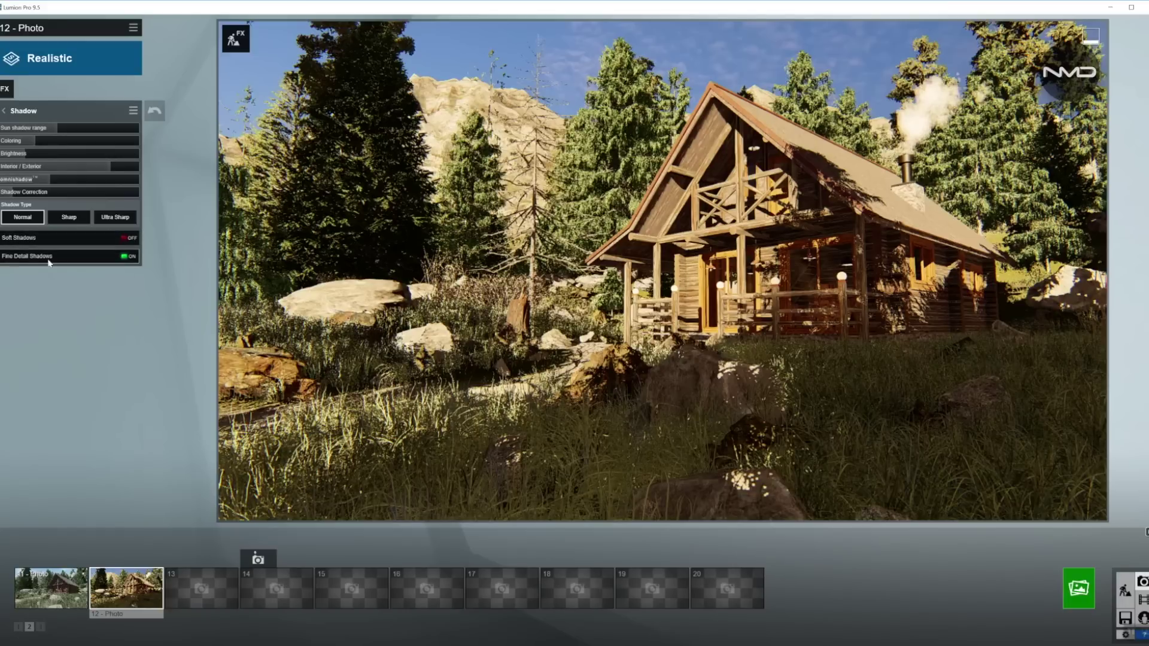
left_click(6, 110)
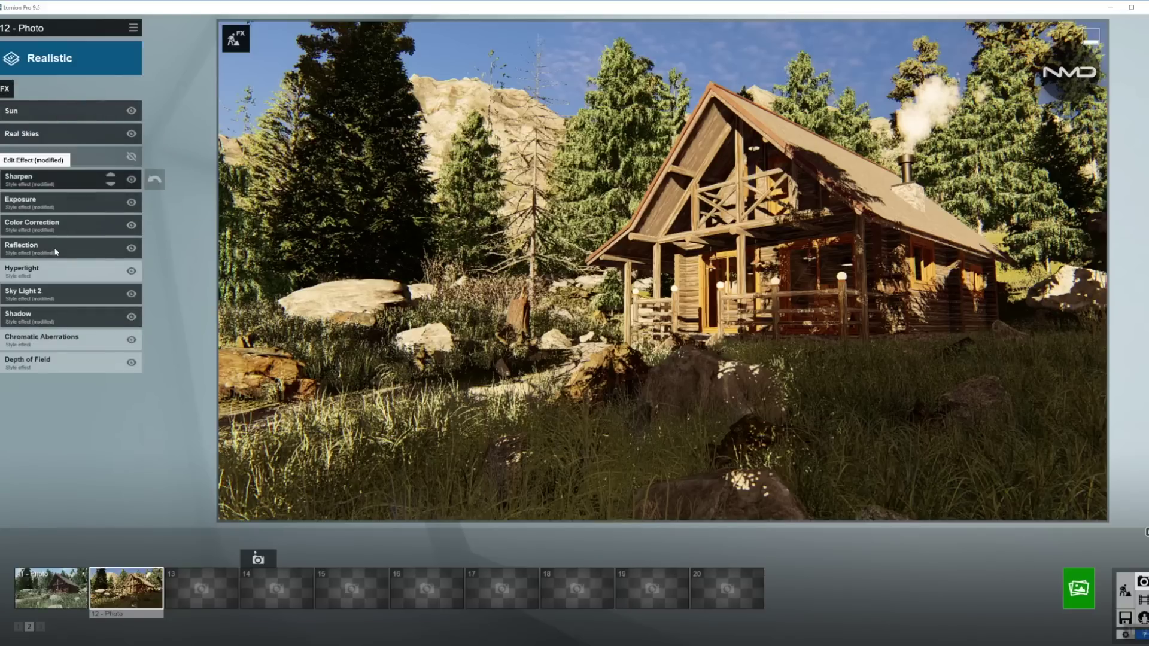
Raise the Depth of Field amount to about 137.6, leaving Chromatic Aberrations unchanged.
left_click(75, 328)
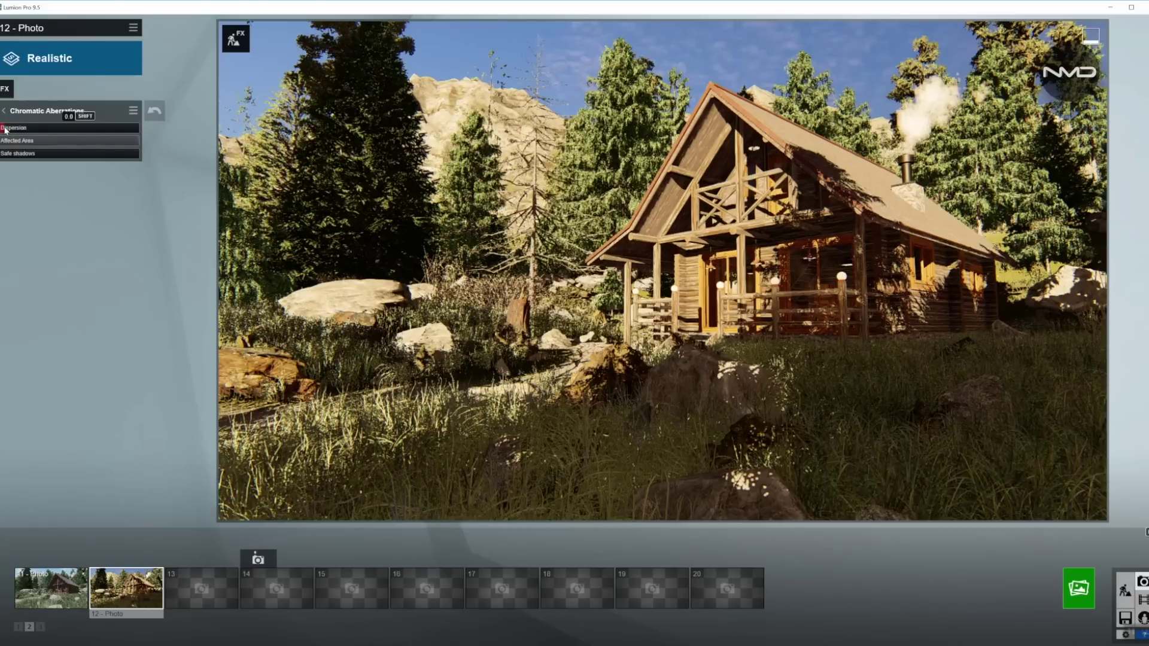
left_click(4, 111)
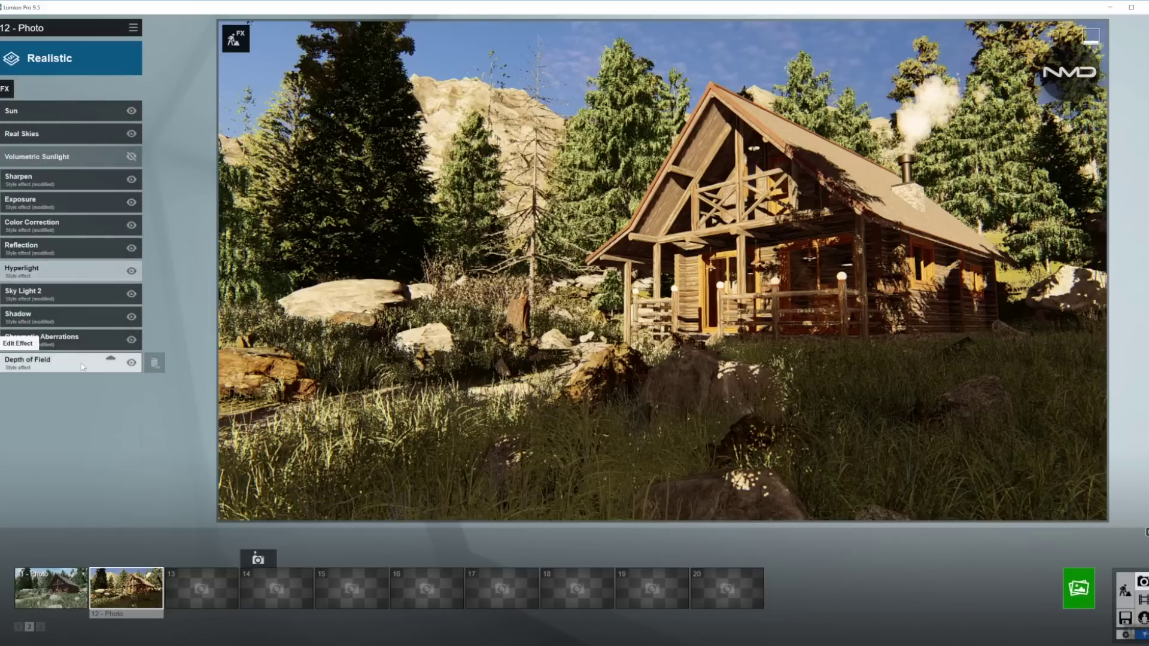
left_click(82, 367)
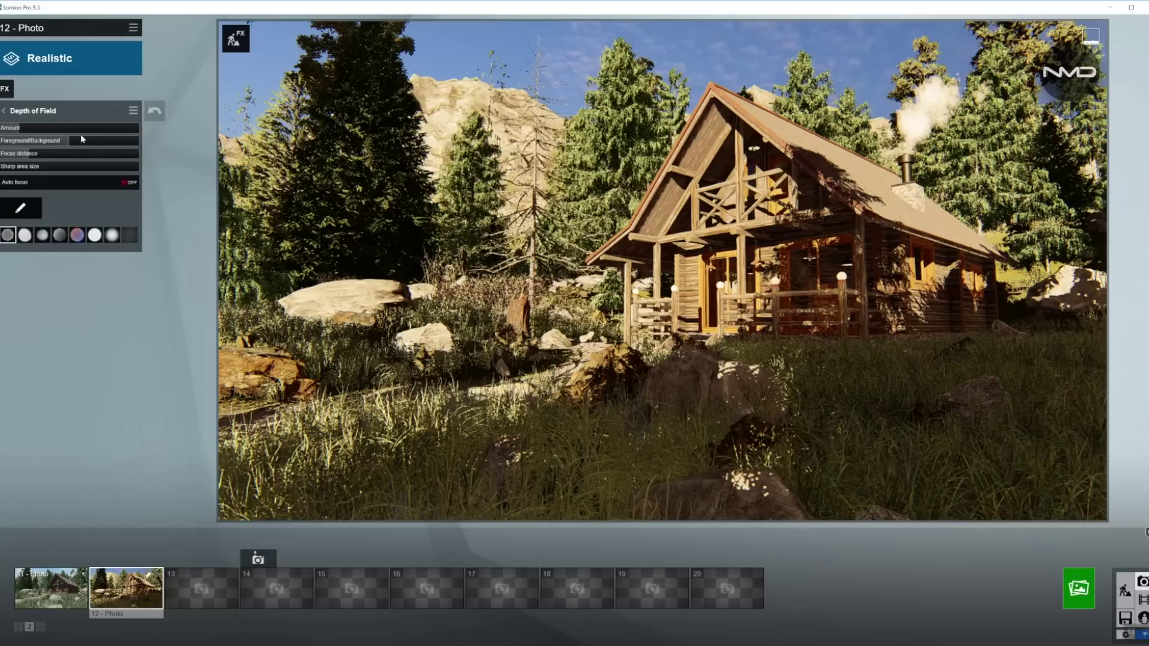
left_click_drag(21, 130, 71, 142)
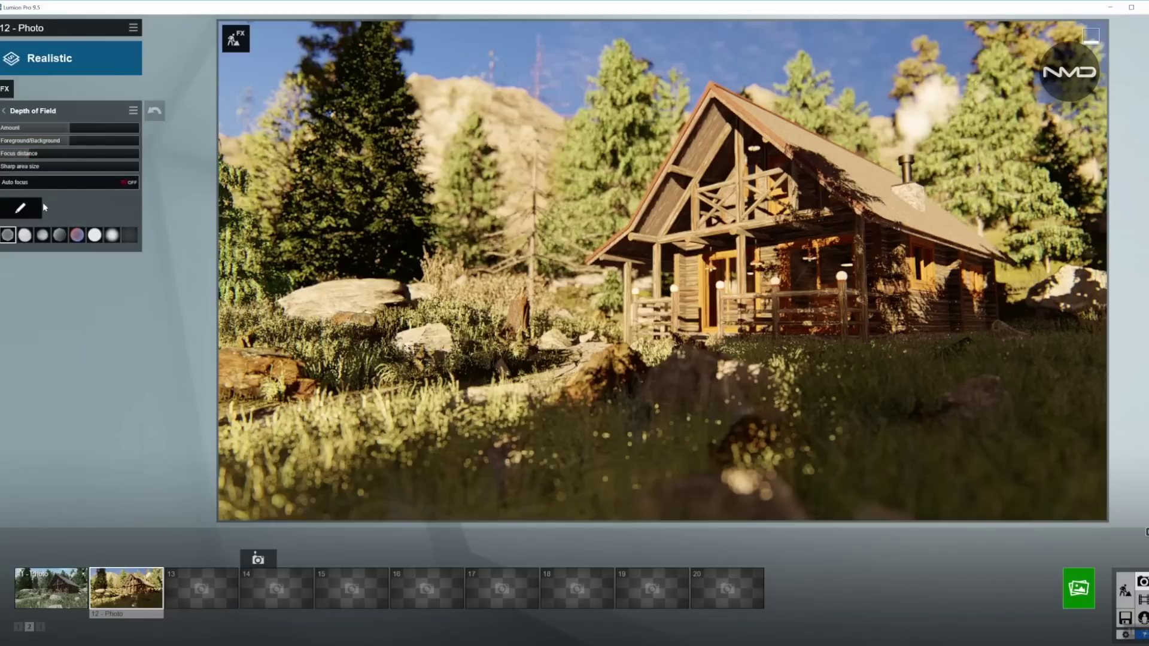
Check the blur in the full-screen camera view, then switch Depth of Field auto focus on.
left_click(20, 208)
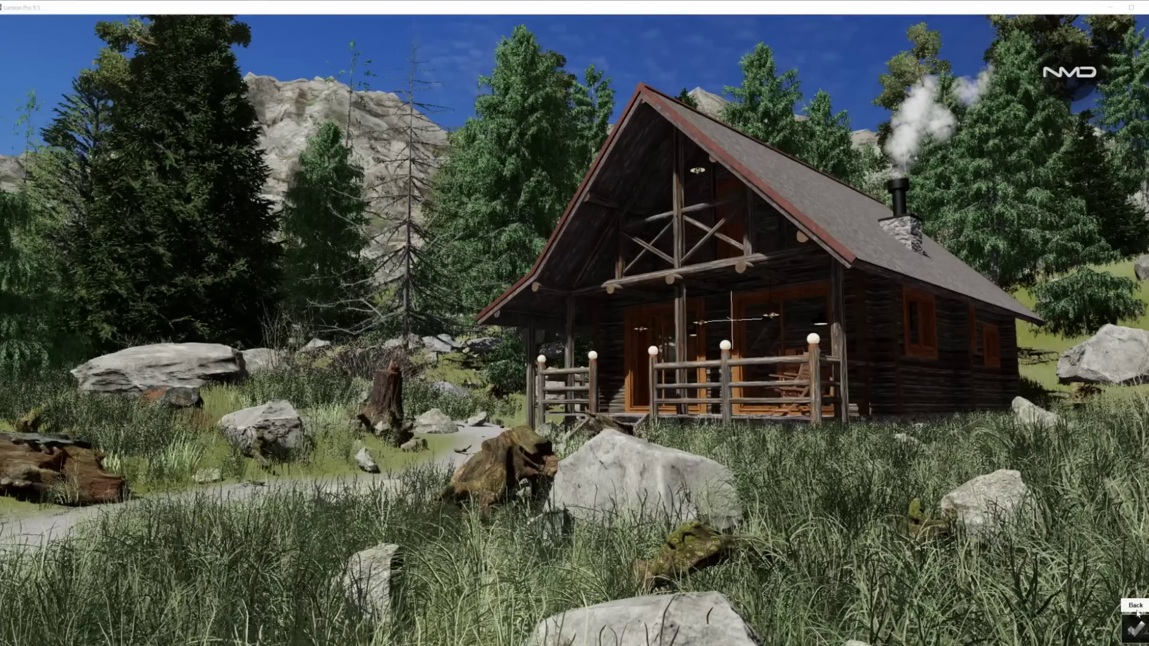
left_click(1128, 625)
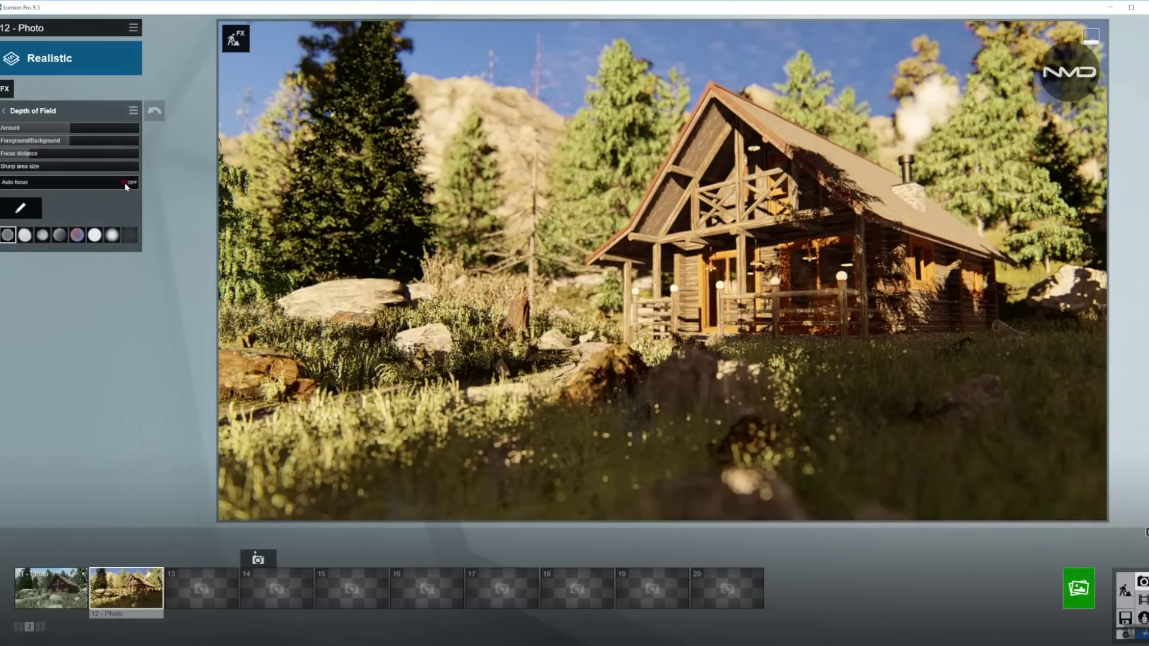
left_click(127, 183)
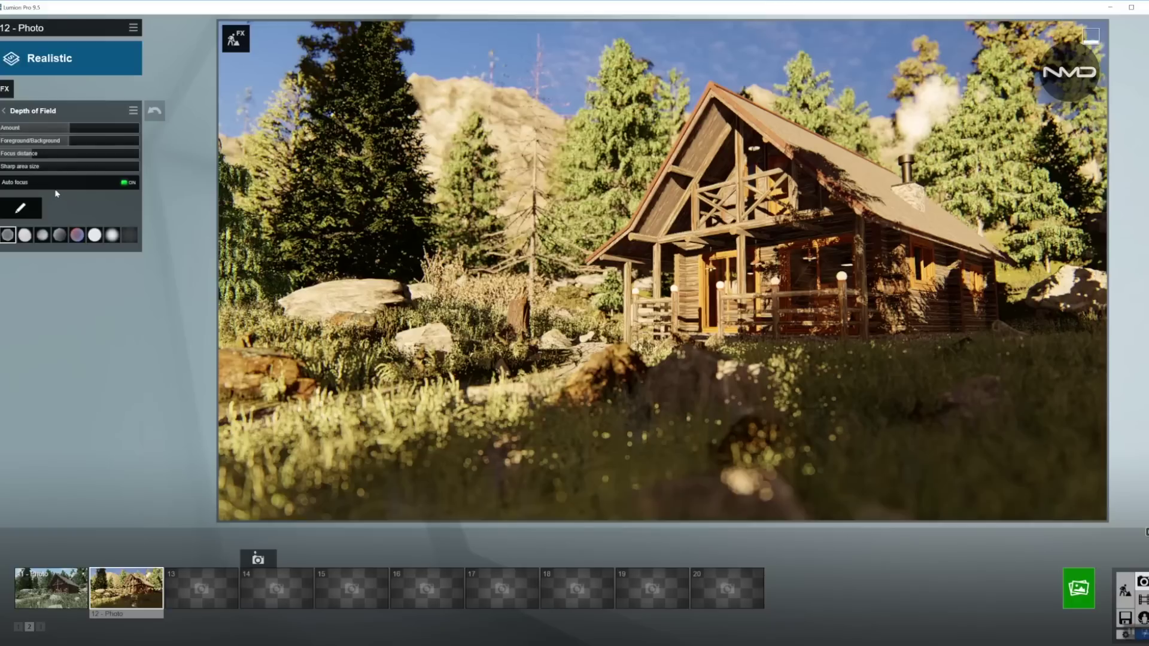
left_click(4, 111)
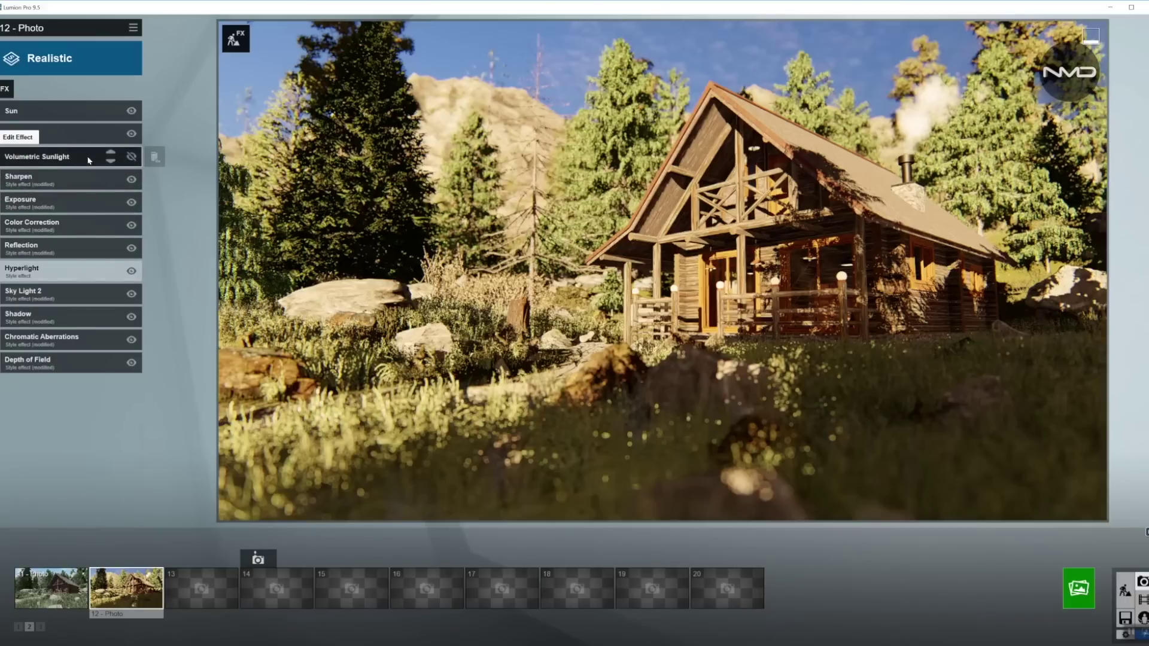
Enable Volumetric Sunlight and tune its brightness to about 0.06.
left_click(131, 158)
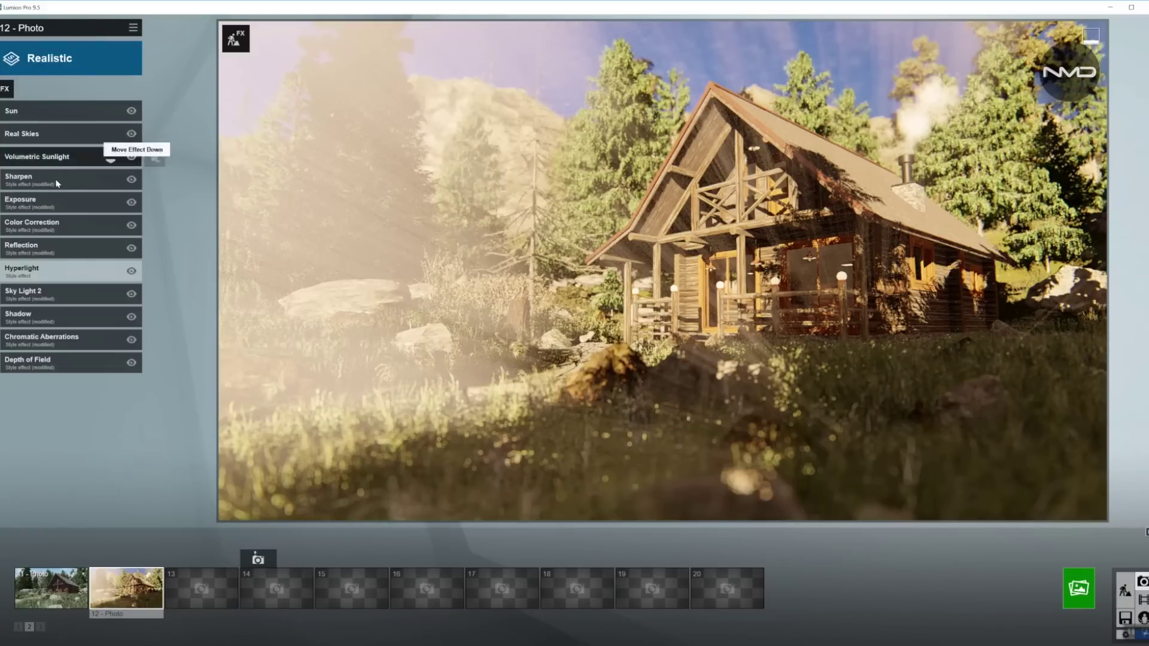
left_click(85, 156)
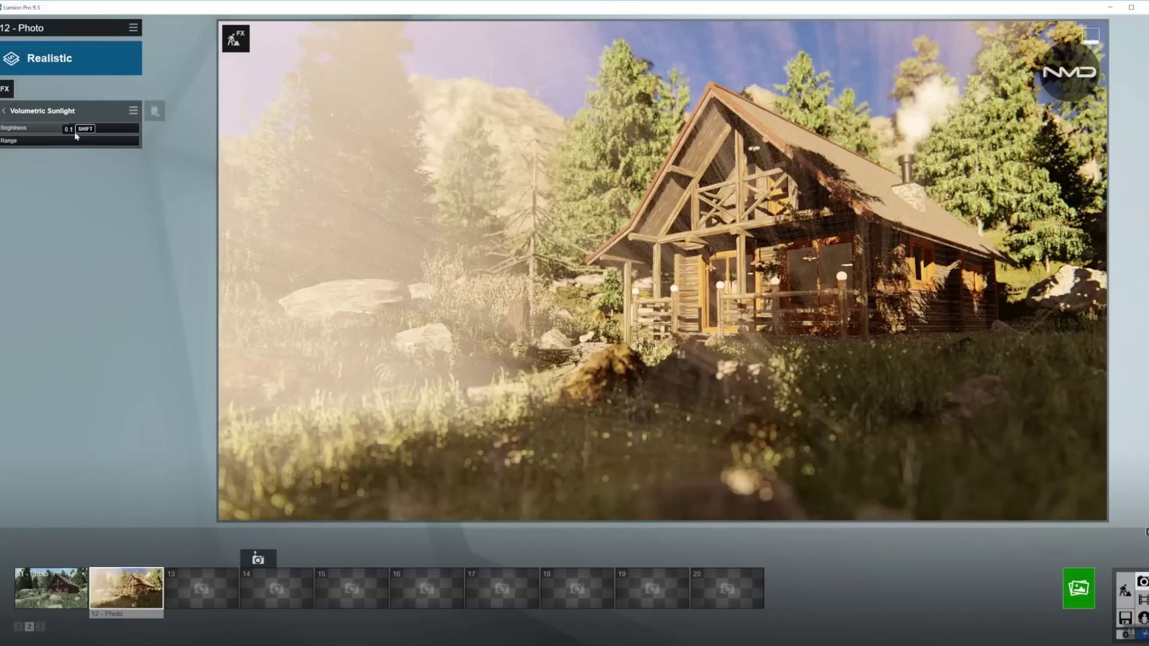
left_click_drag(67, 127, 7, 144)
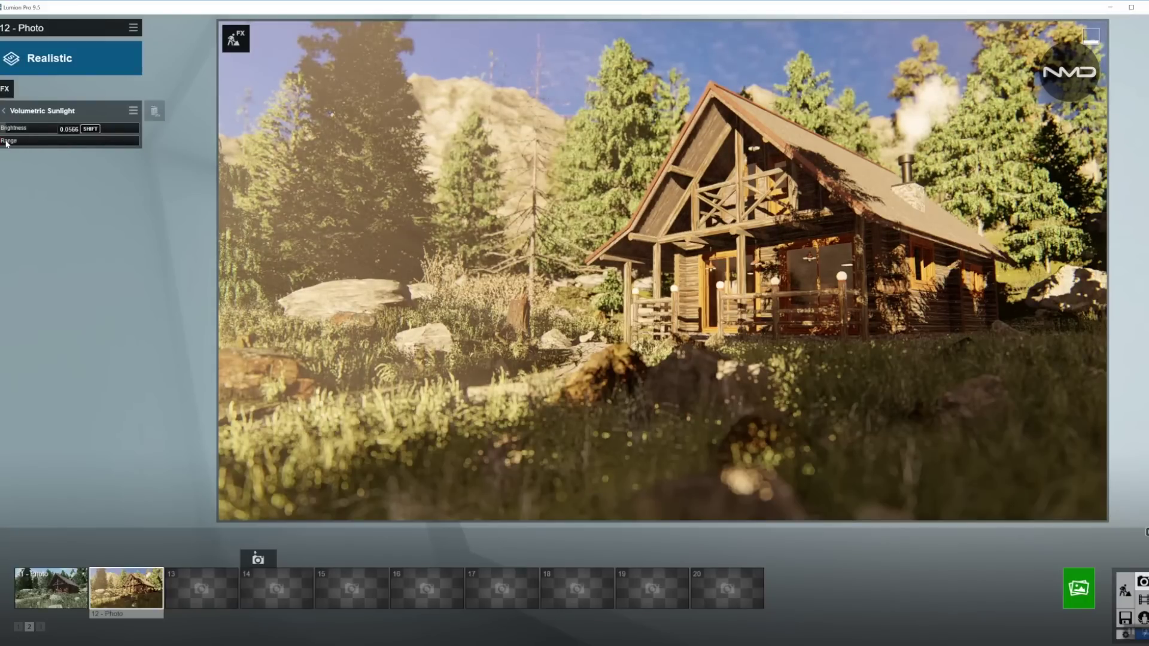
left_click_drag(8, 144, 10, 143)
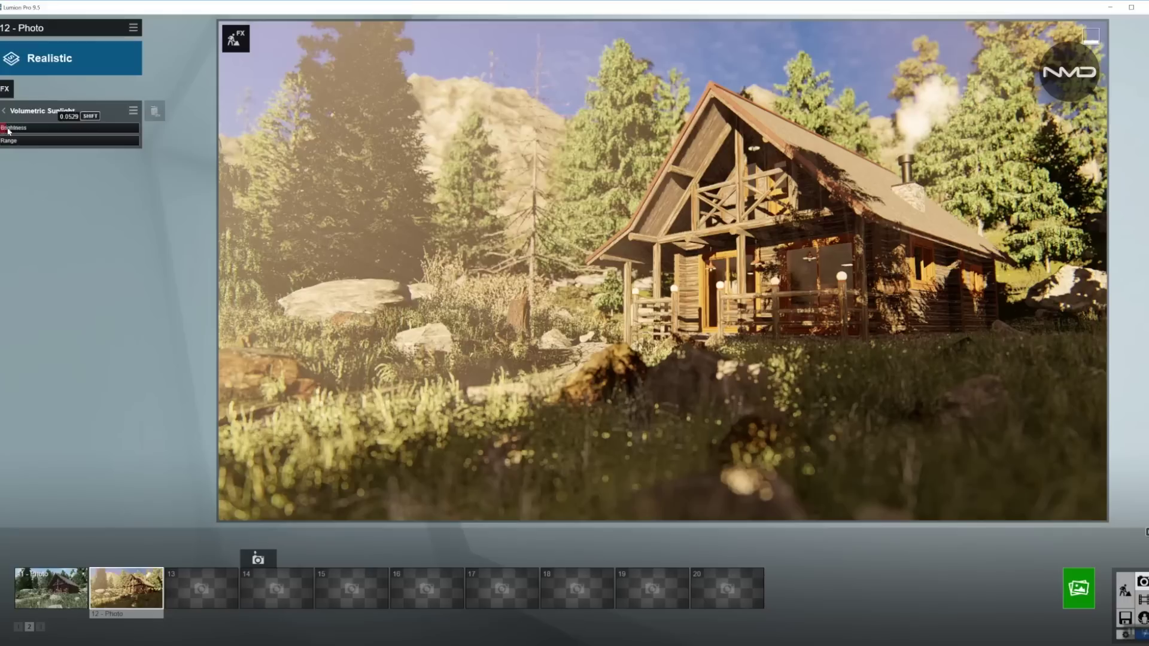
left_click_drag(22, 131, 24, 131)
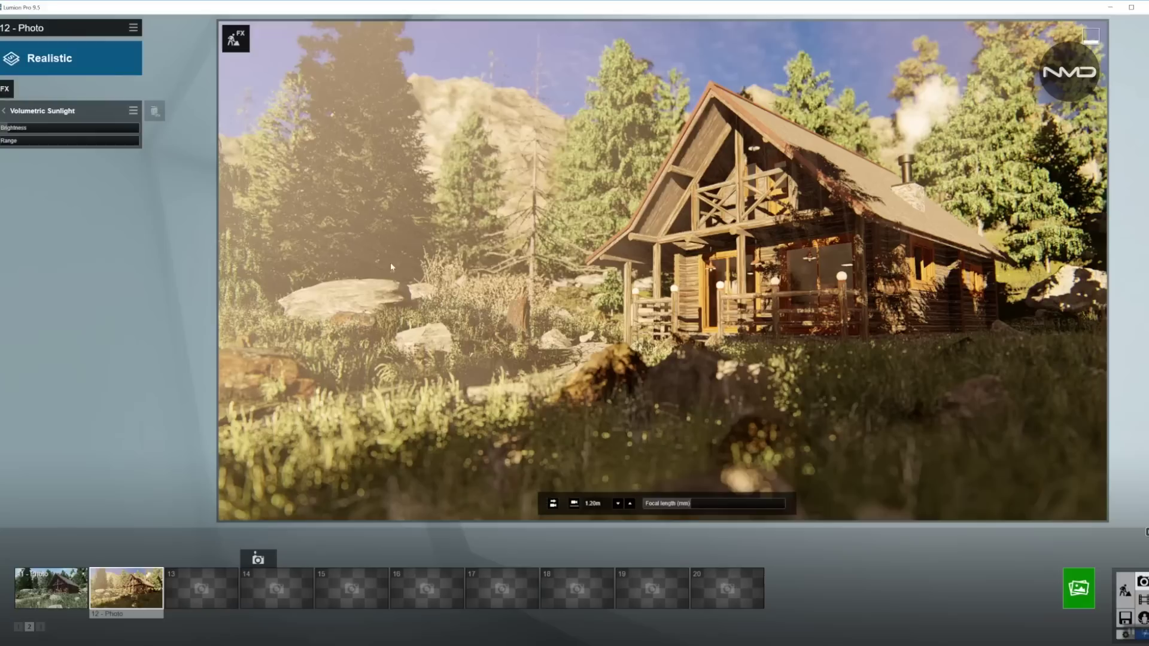
left_click(4, 110)
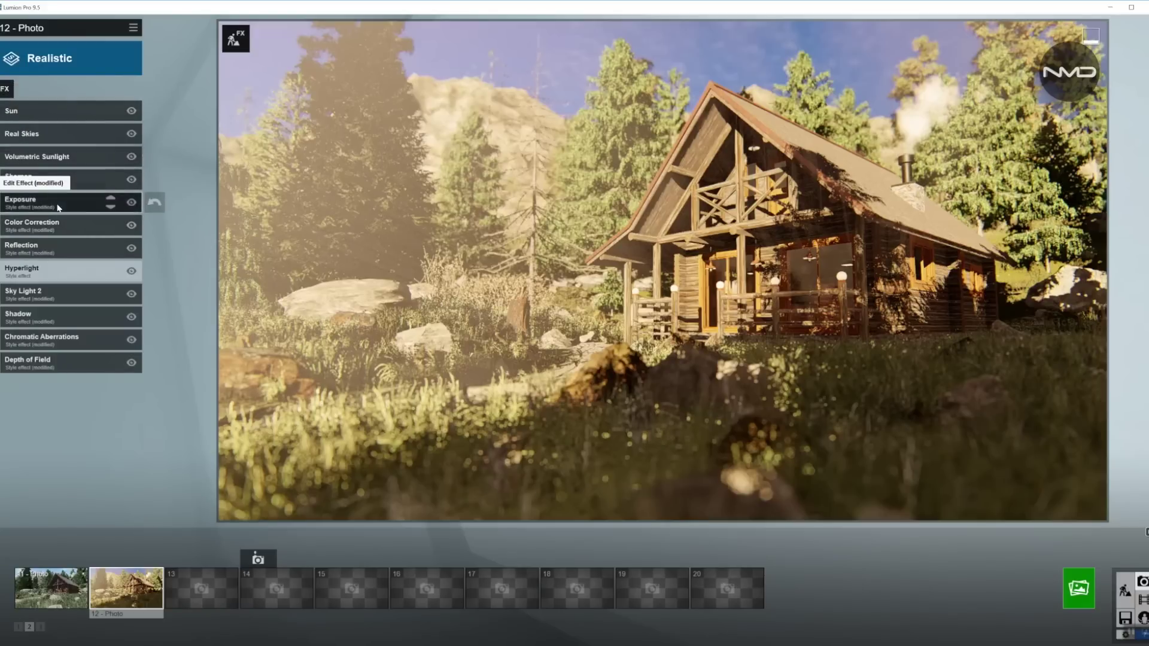
Lower the photo's exposure to about 0.5.
left_click(89, 198)
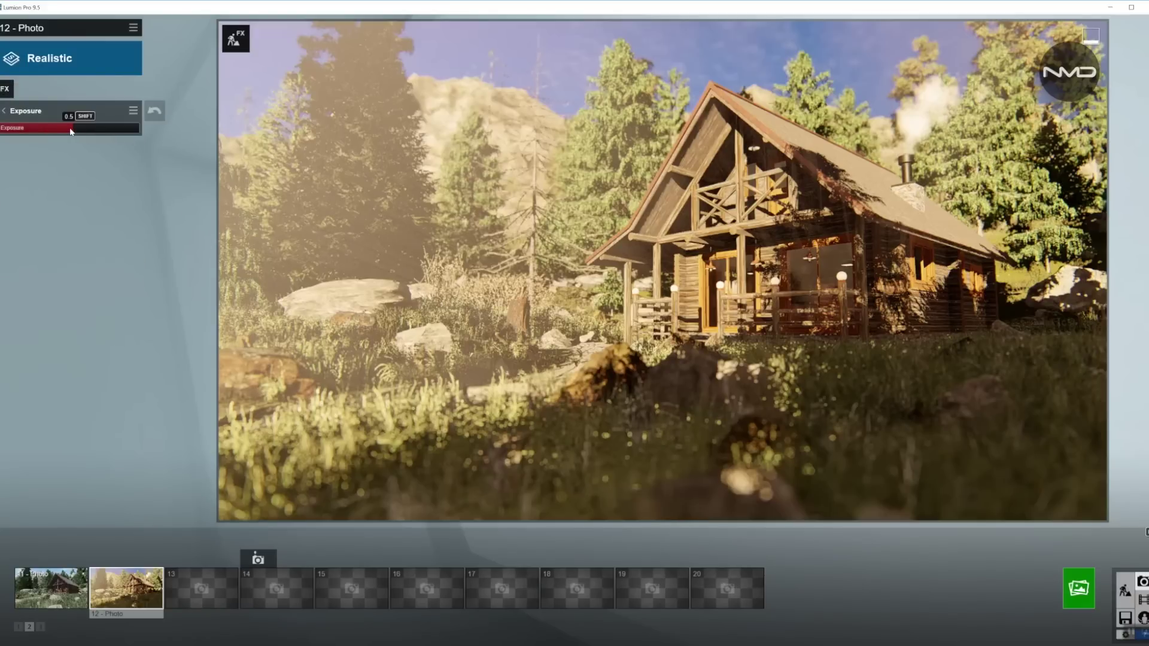
mouse_move(47, 130)
left_click_drag(45, 131, 2, 129, "shift")
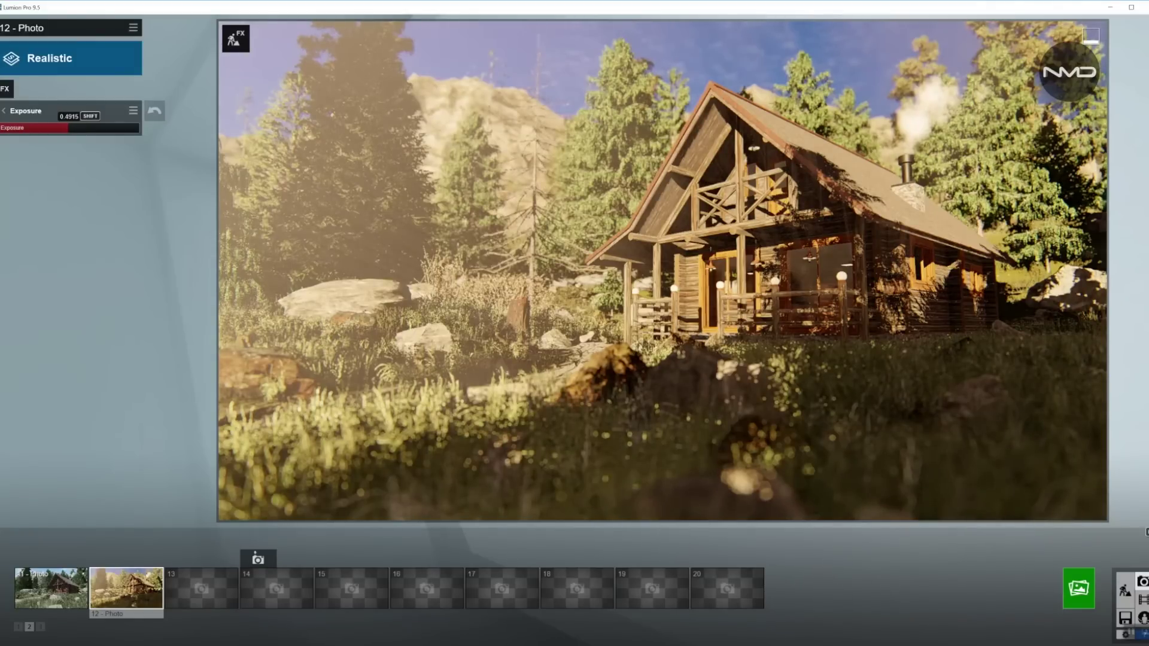
left_click(24, 110)
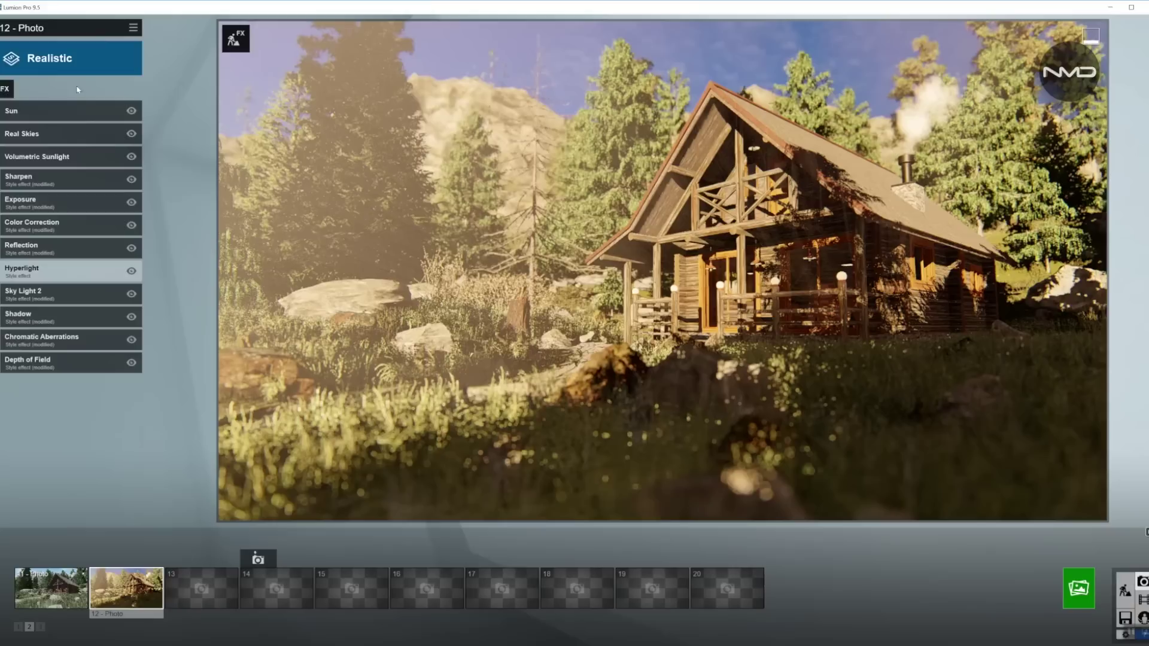
Warm the Color Correction temperature to 0.6.
left_click(71, 232)
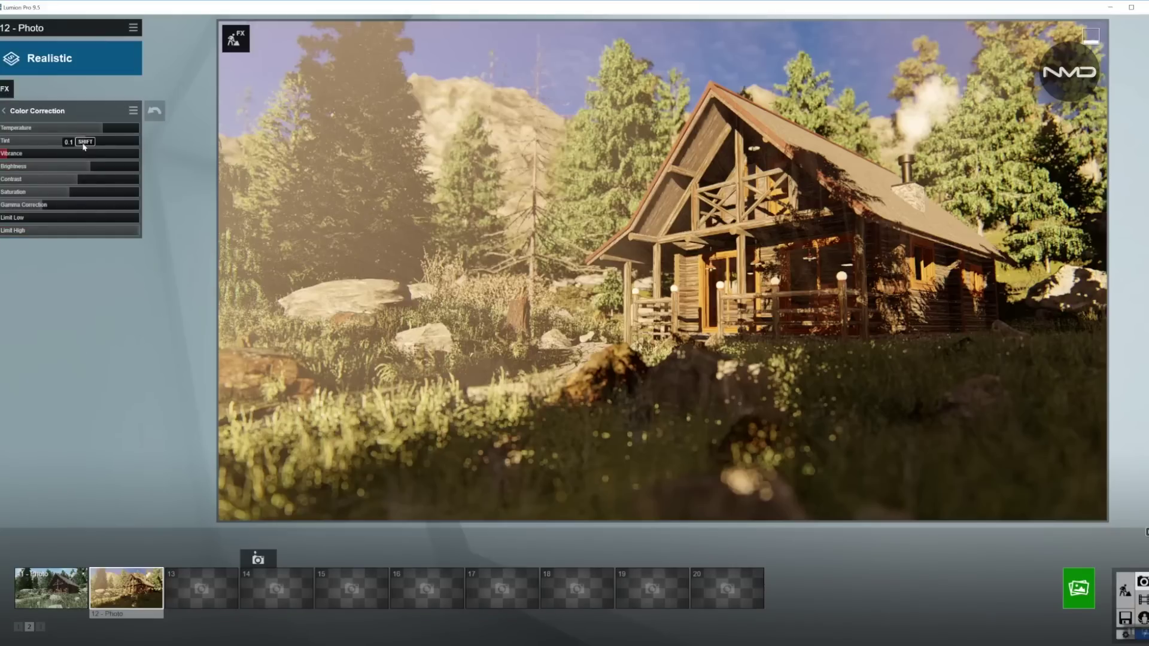
left_click_drag(96, 132, 106, 131)
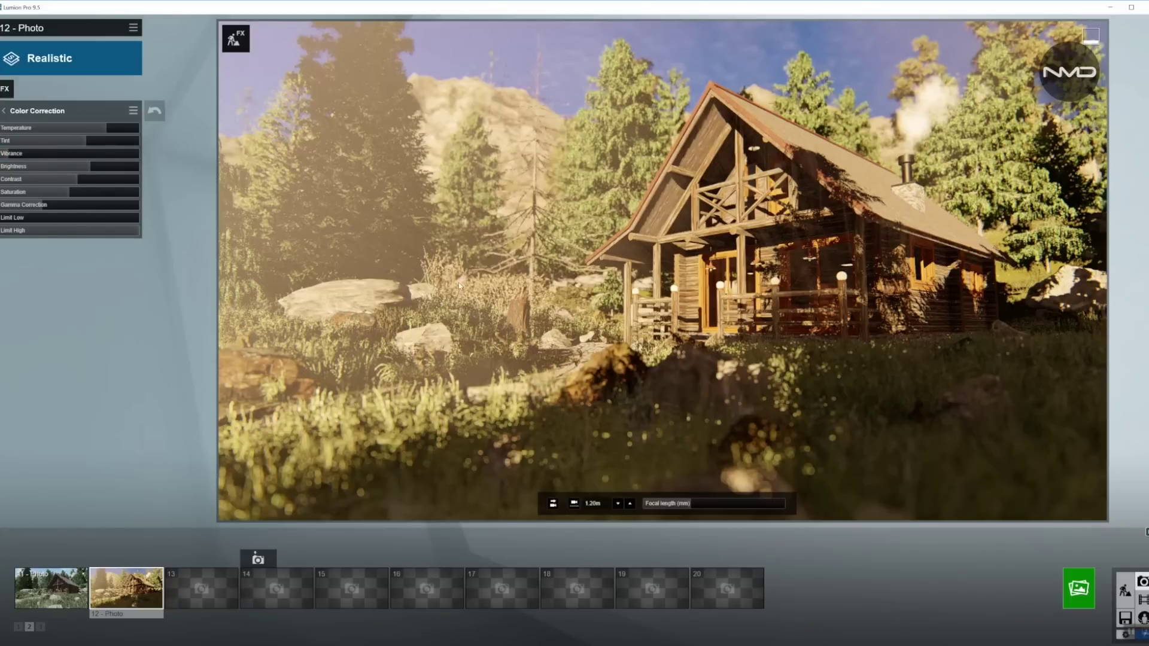
left_click(3, 111)
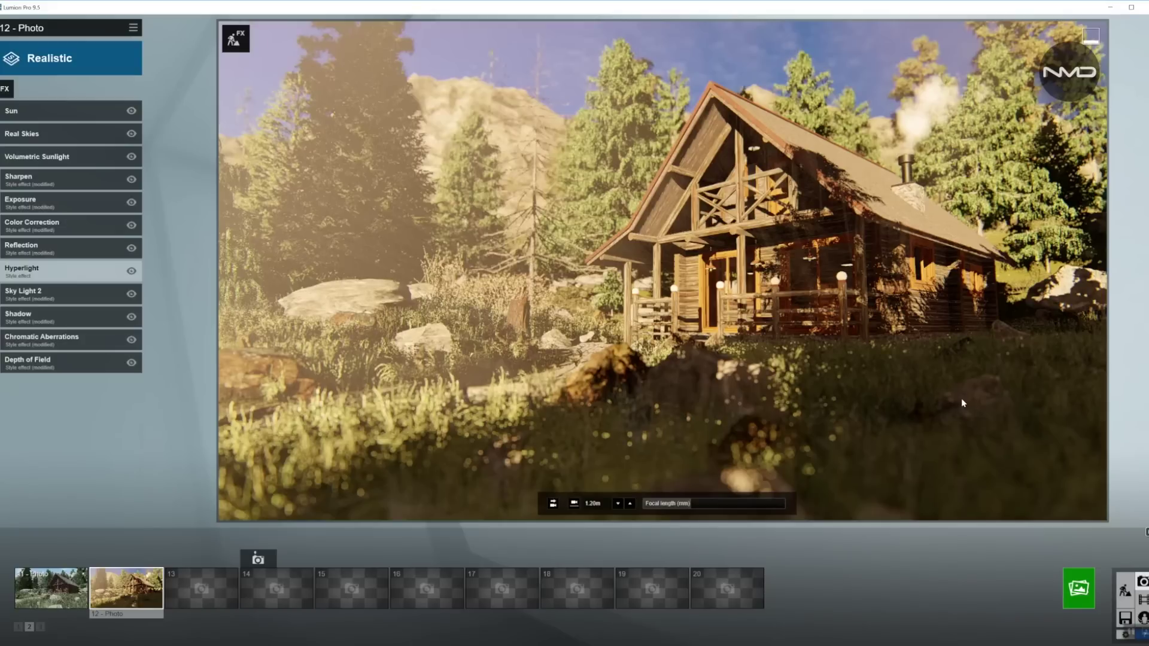
Render the photo at Desktop size, 1920x1080.
left_click(1076, 595)
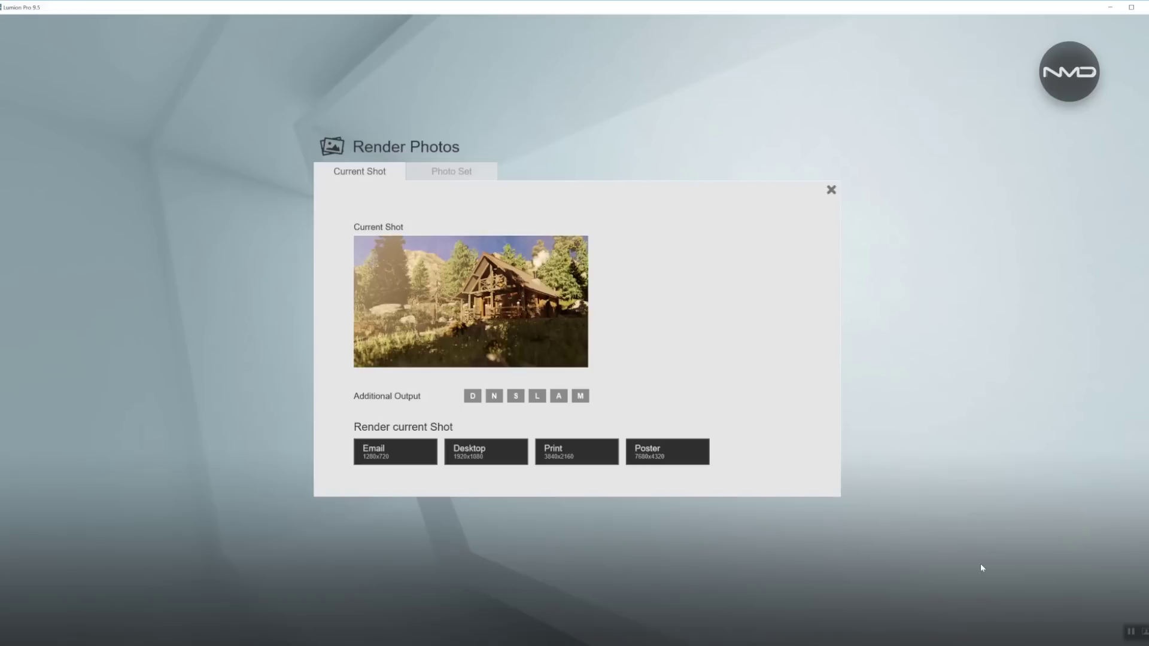
left_click(500, 451)
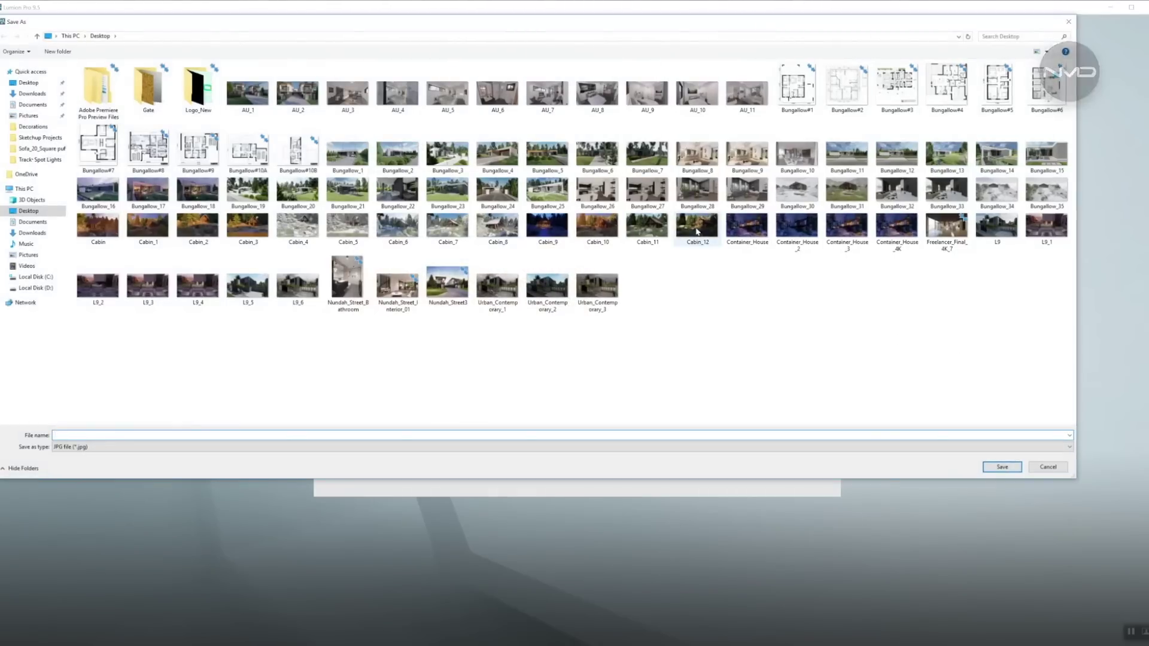